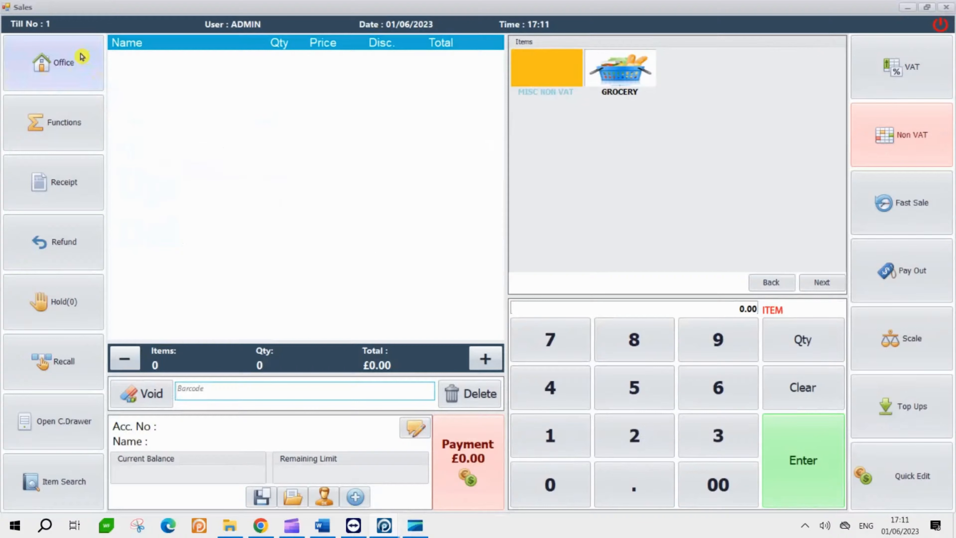
Exit the sales screen to the back office and start a new item category.
left_click(82, 57)
left_click(437, 300)
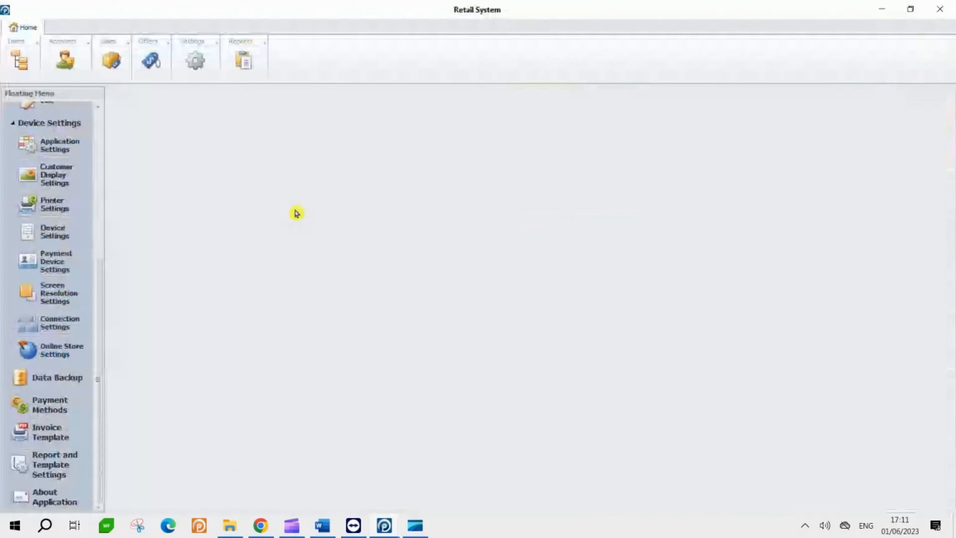
left_click(23, 70)
scroll(61, 183, "up", 5)
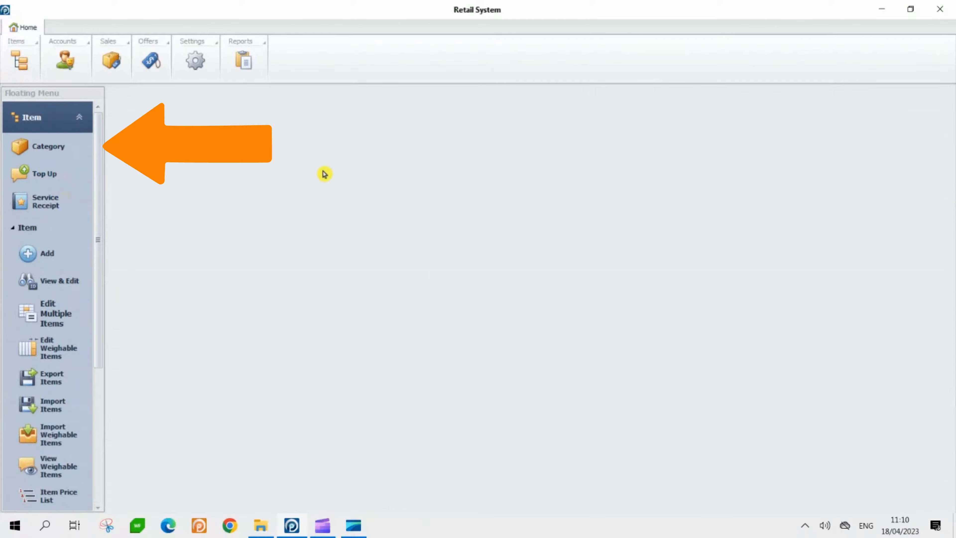
left_click(64, 148)
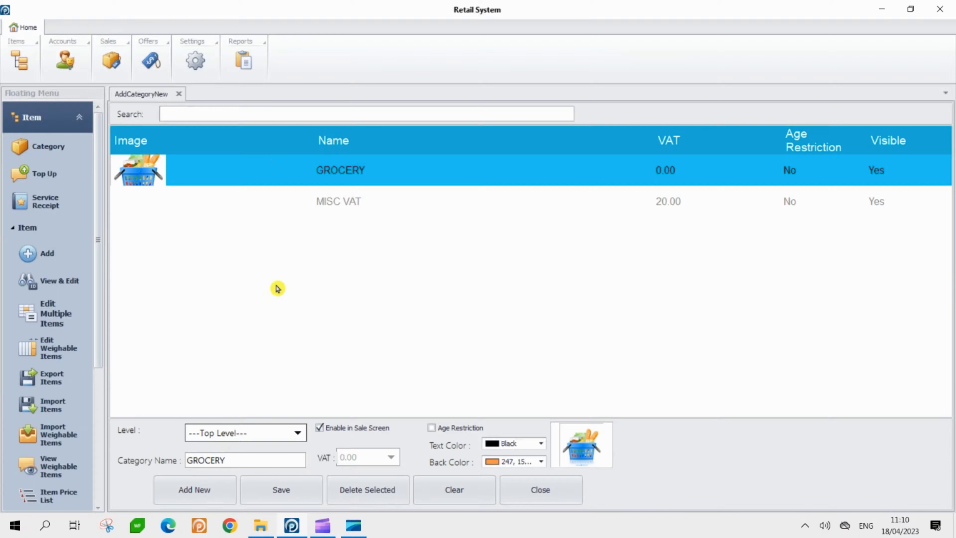
left_click(202, 492)
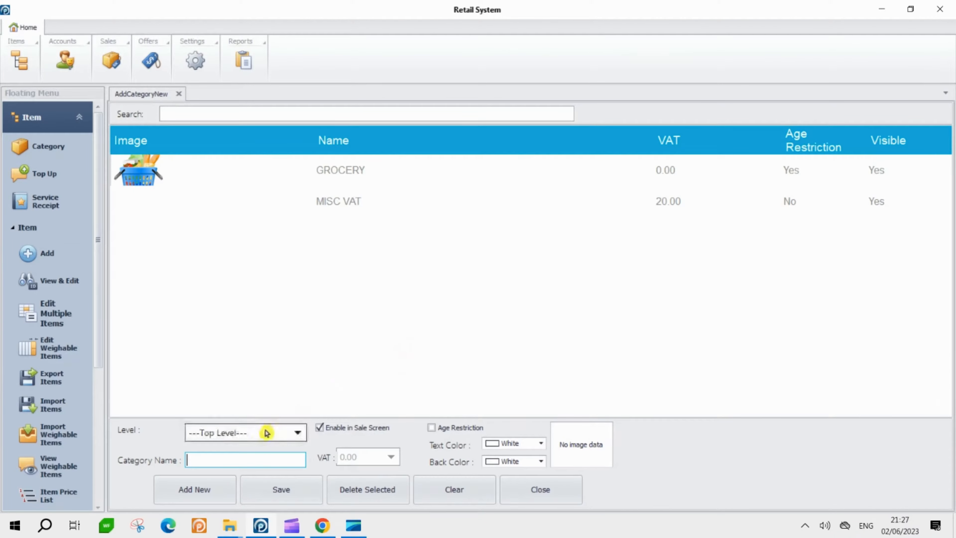
Try GROCERY instead of Top Level as the level of the new category.
left_click(267, 433)
left_click(241, 445)
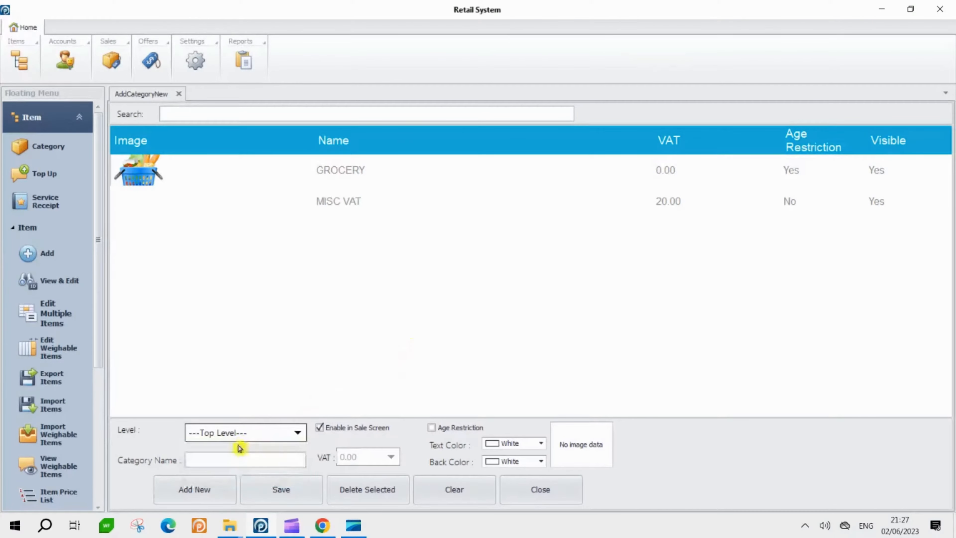
left_click(234, 458)
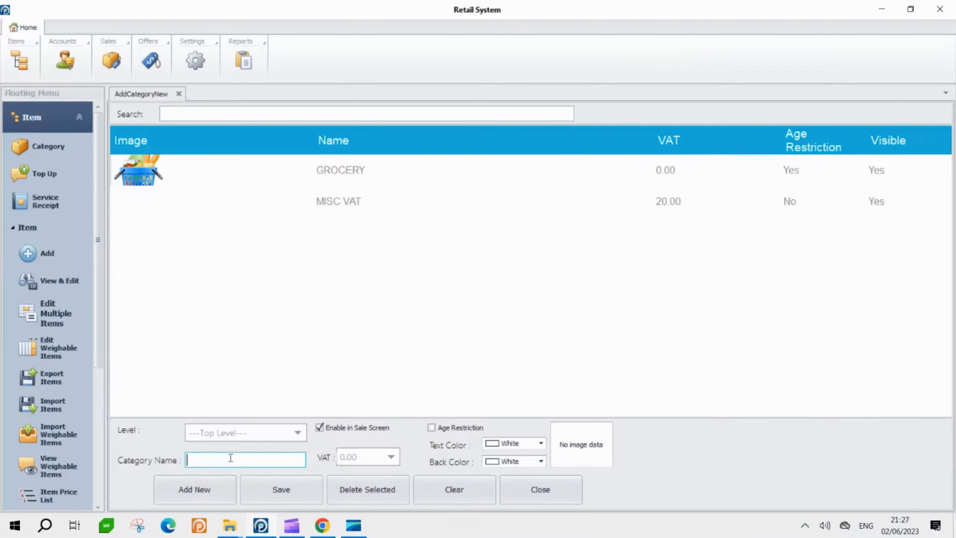
left_click(234, 442)
left_click(218, 458)
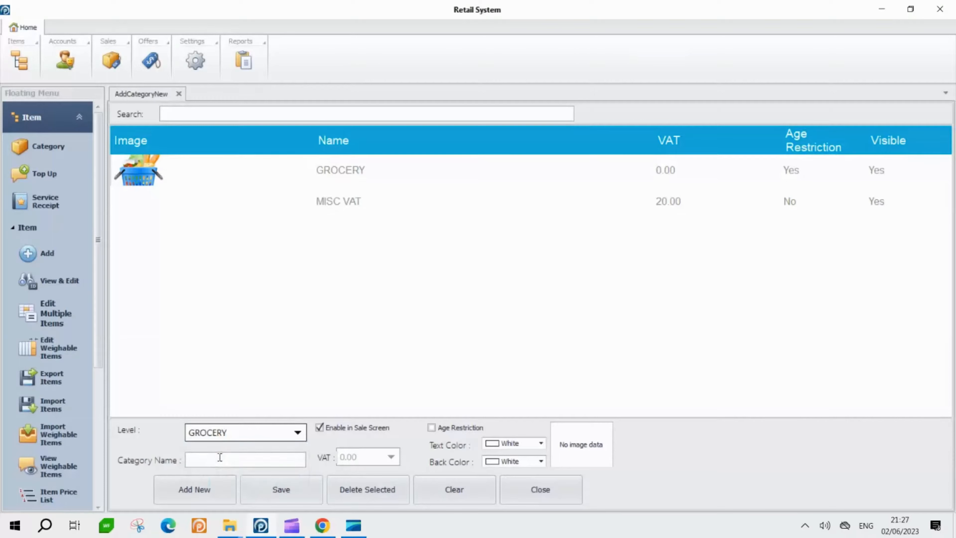
left_click(220, 458)
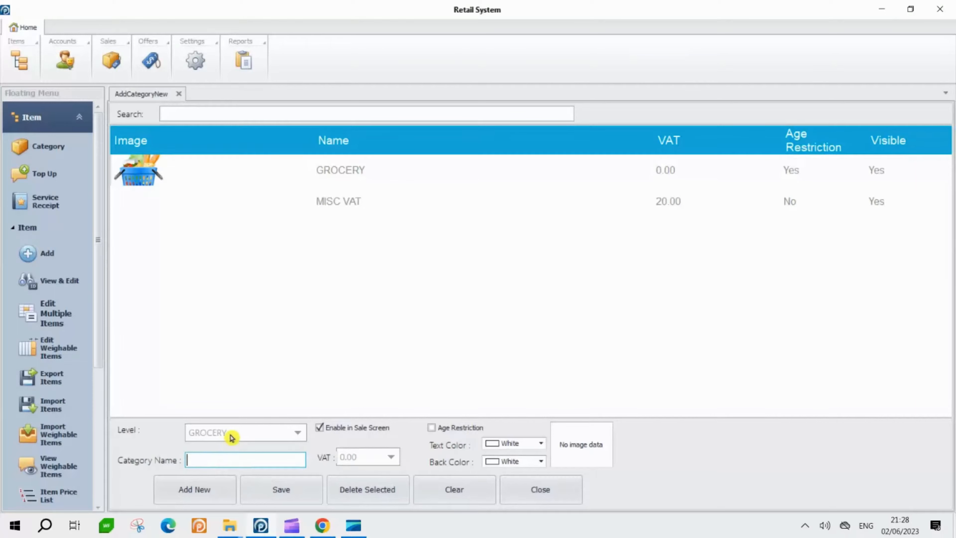
Set the new category's level to Top Level and name it DRINKS.
left_click(231, 437)
left_click(223, 450)
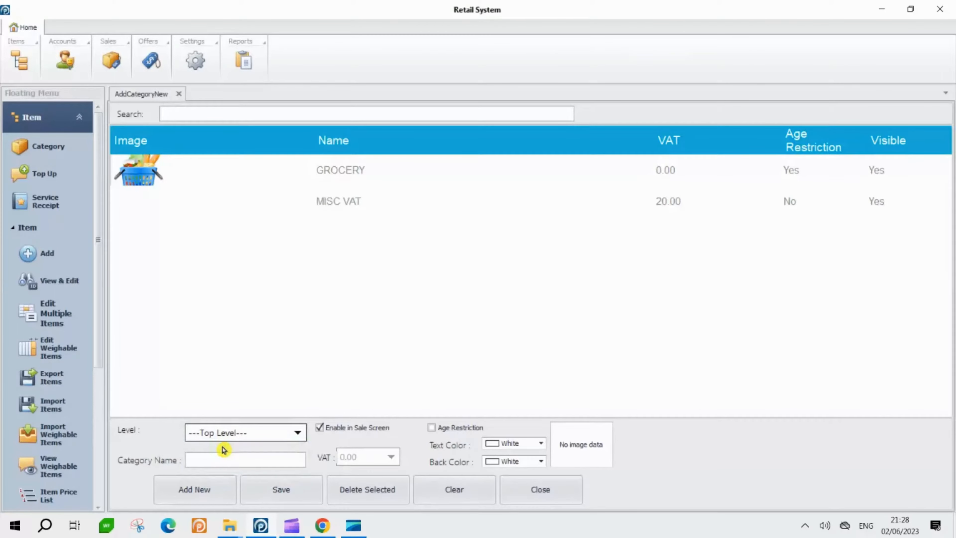
left_click(237, 459)
left_click(199, 462)
type("DRINKS")
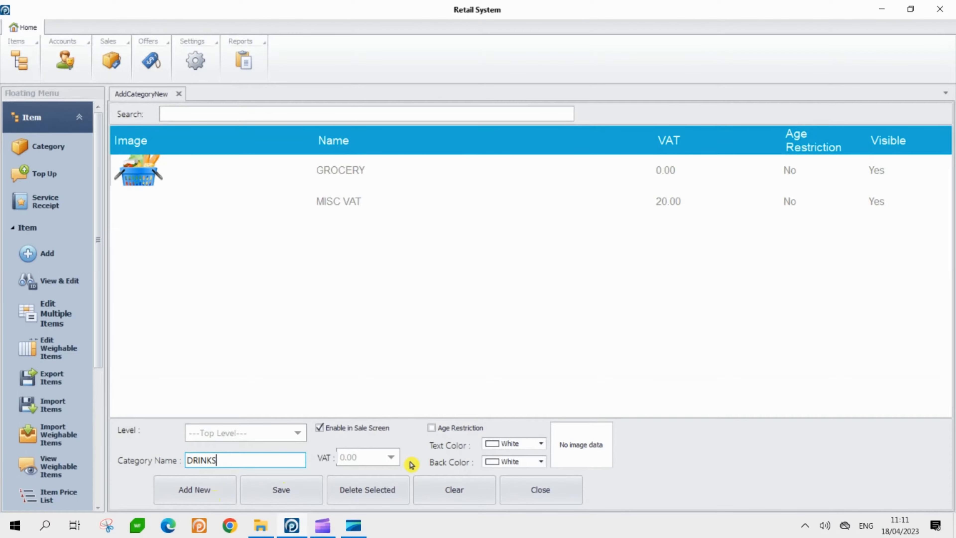
Set the VAT rate of the DRINKS category to 20.00.
left_click(384, 456)
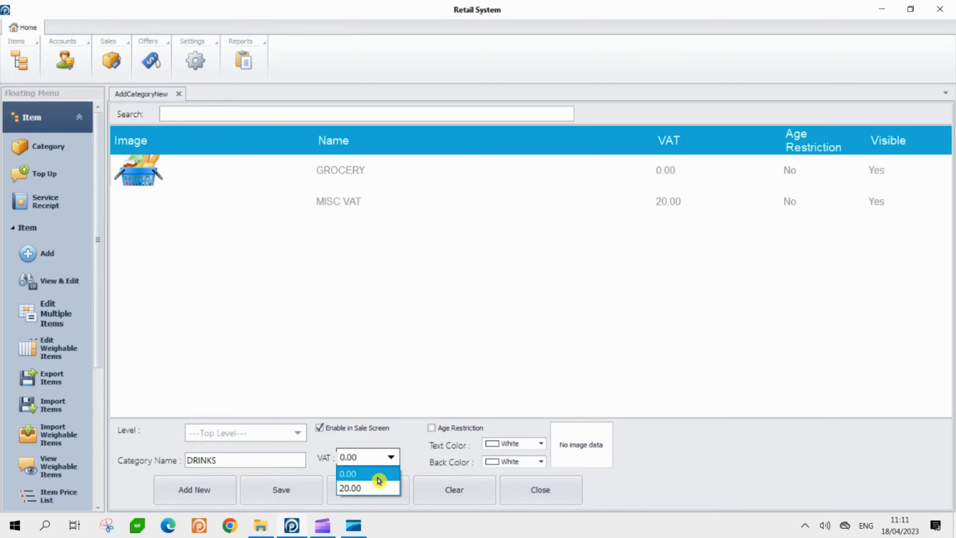
left_click(376, 487)
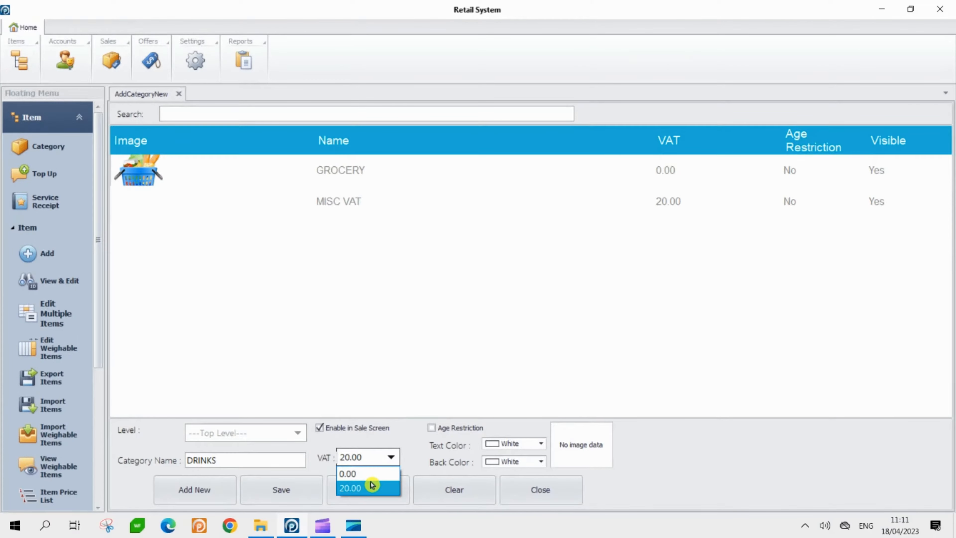
left_click(373, 486)
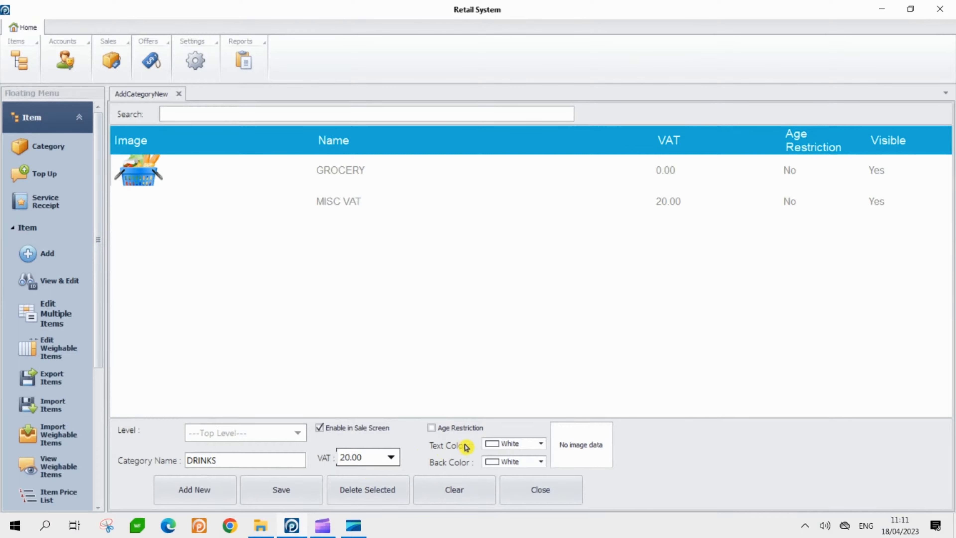
Set the DRINKS category's text color to Black and its back color to LightCoral.
left_click(497, 445)
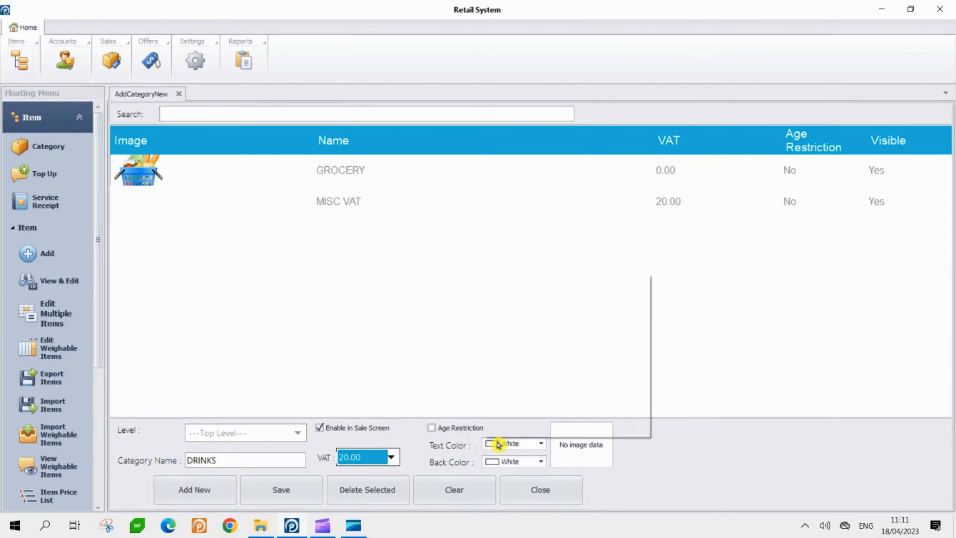
scroll(551, 326, "up", 3)
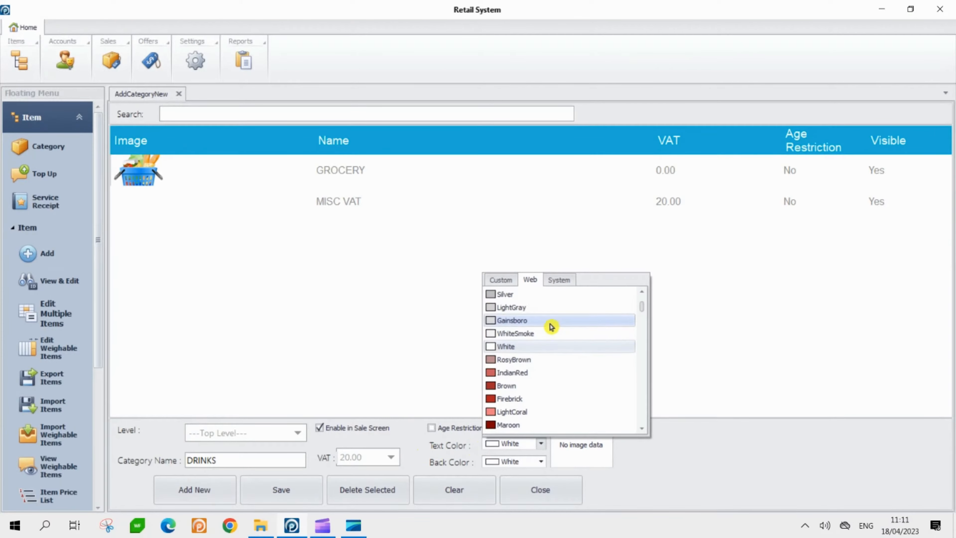
left_click(514, 308)
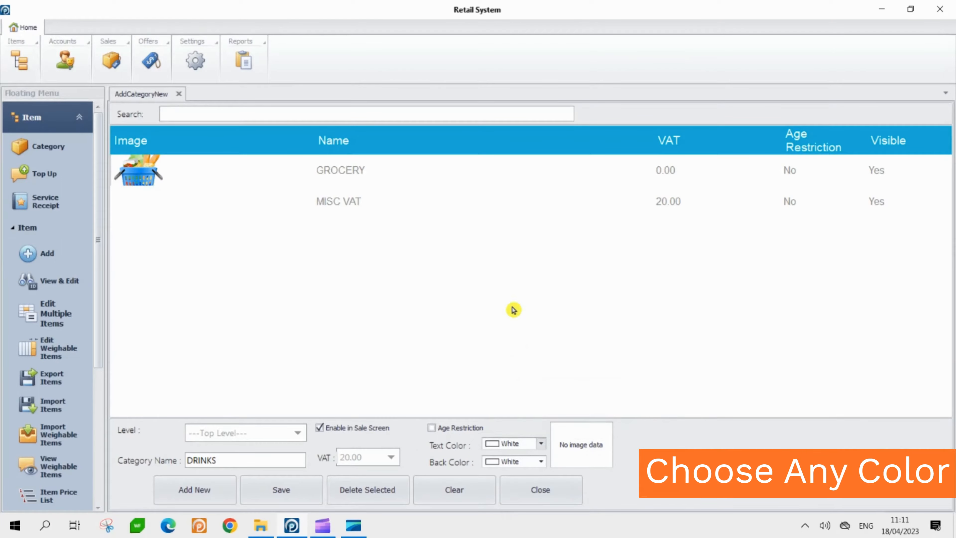
left_click(510, 460)
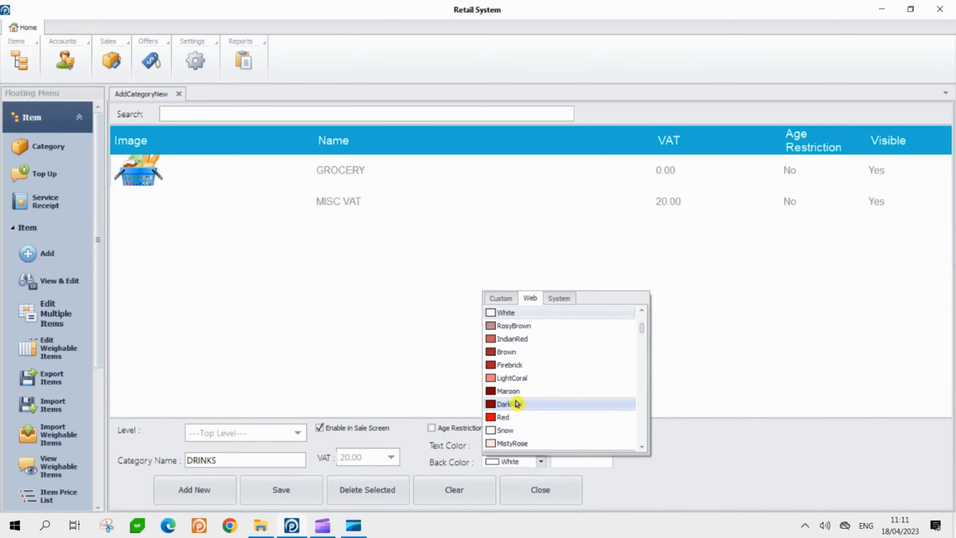
scroll(515, 377, "up", 1)
left_click(520, 417)
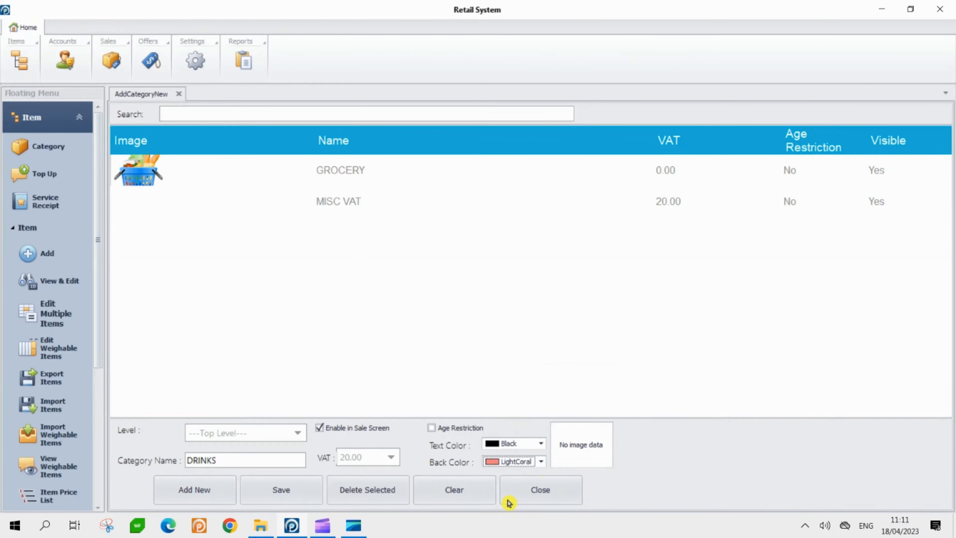
Assign the picture of drink bottles to the DRINKS category and save the category.
left_click(574, 453)
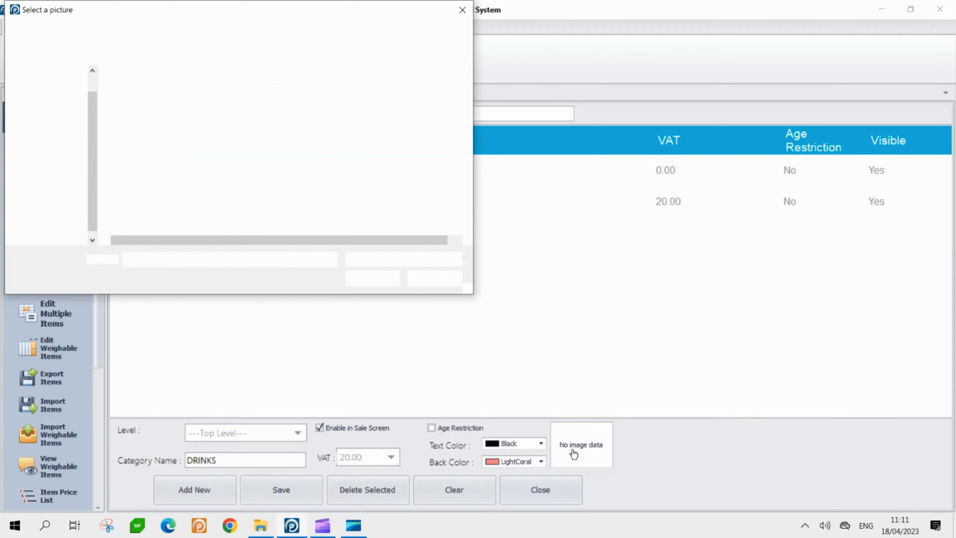
double_click(158, 109)
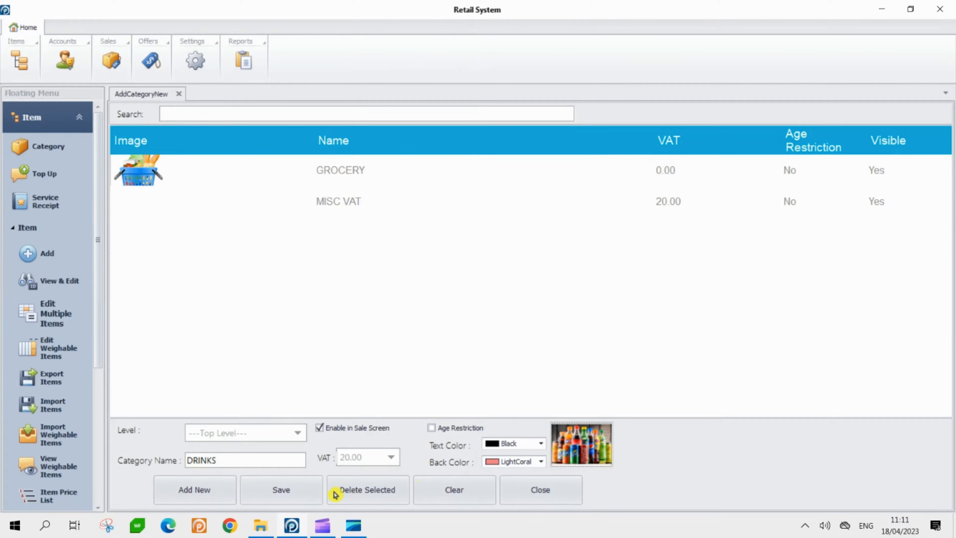
left_click(292, 493)
left_click(473, 301)
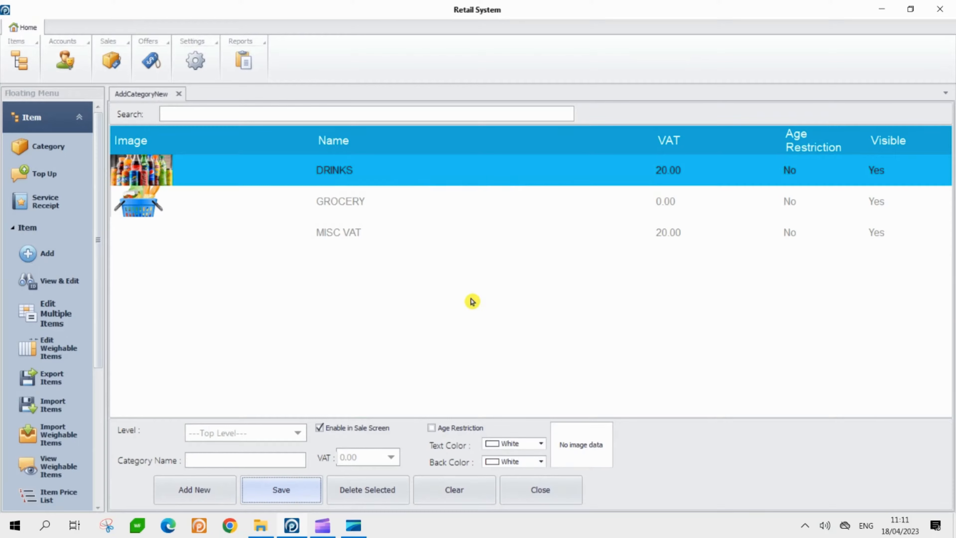
Check the DRINKS category among the VAT categories on the sales screen, and return to the back office.
left_click(111, 63)
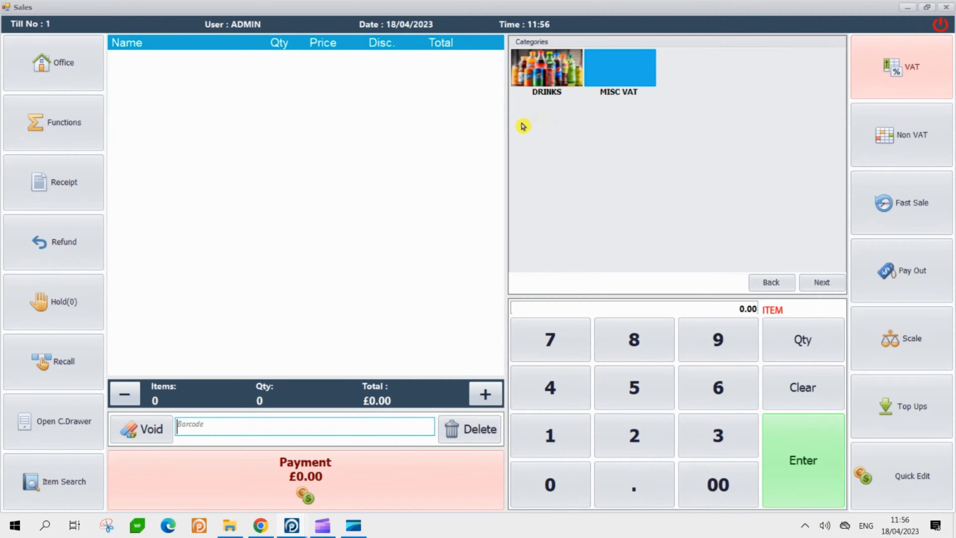
left_click(62, 75)
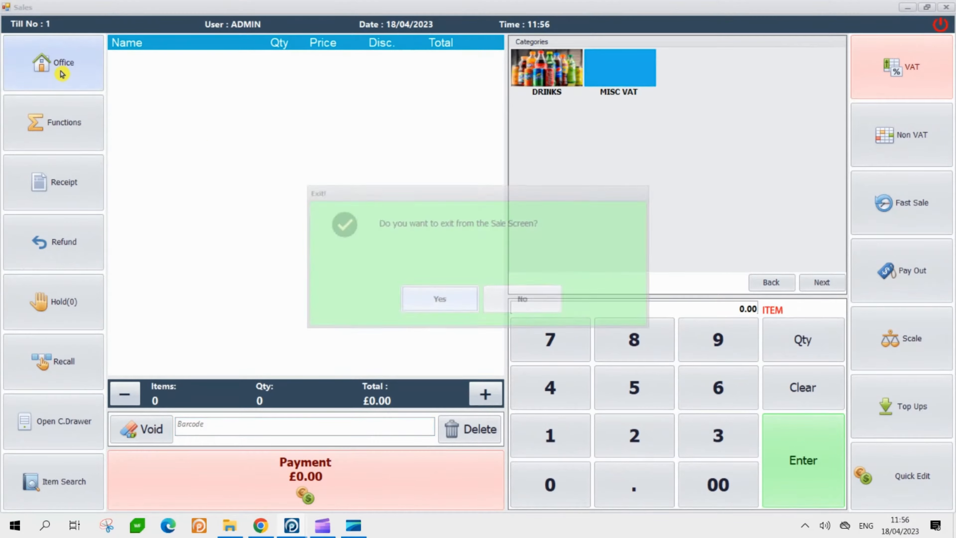
left_click(430, 300)
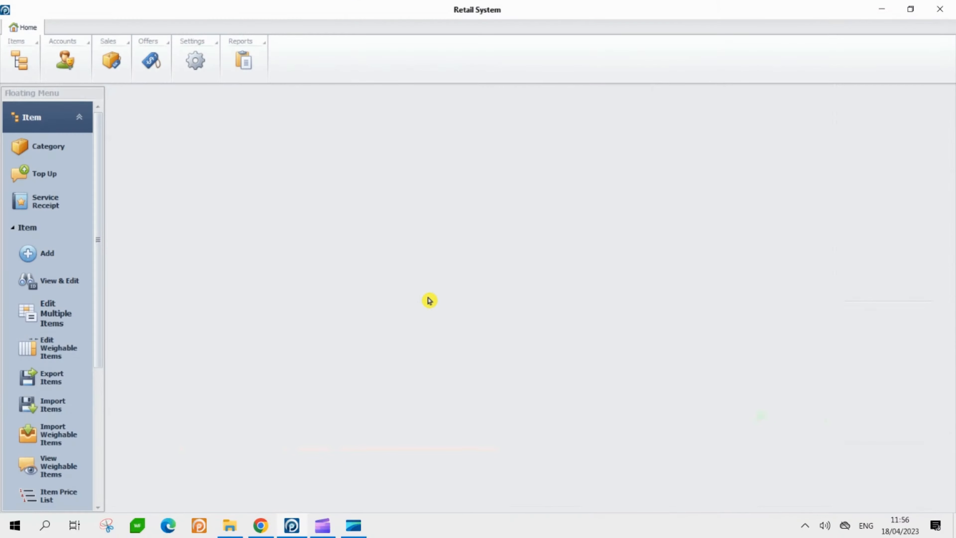
Start another item category at Top Level named VEGETABLES with a VAT rate of 0.00.
left_click(74, 148)
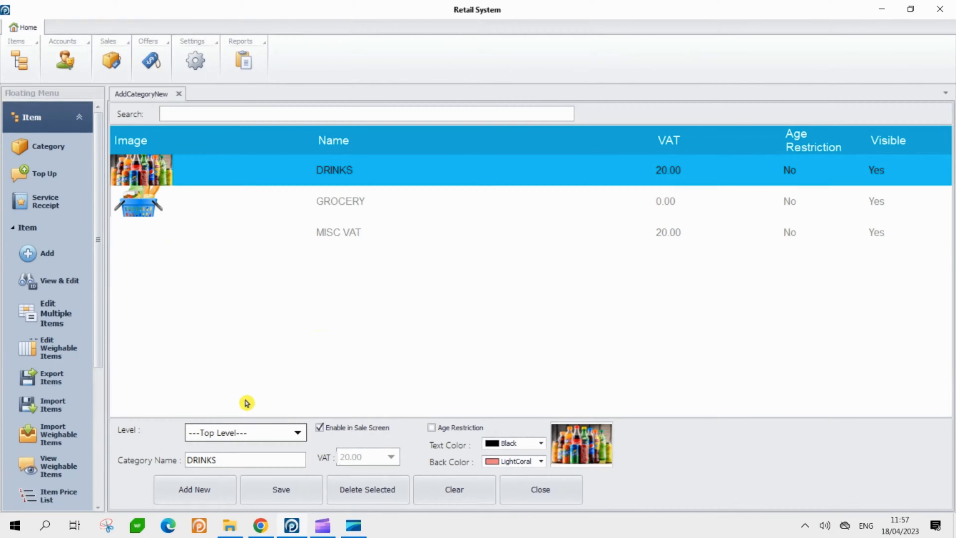
left_click(209, 489)
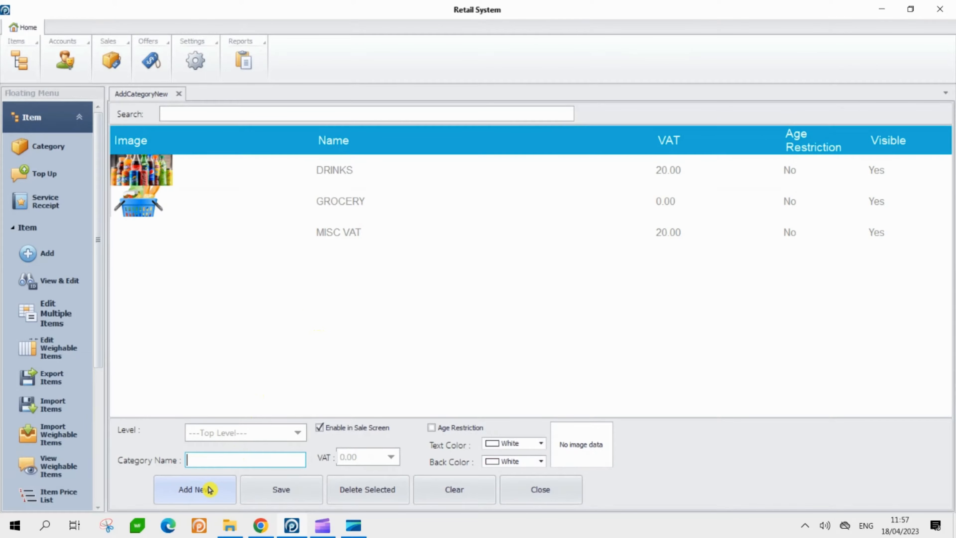
left_click(236, 434)
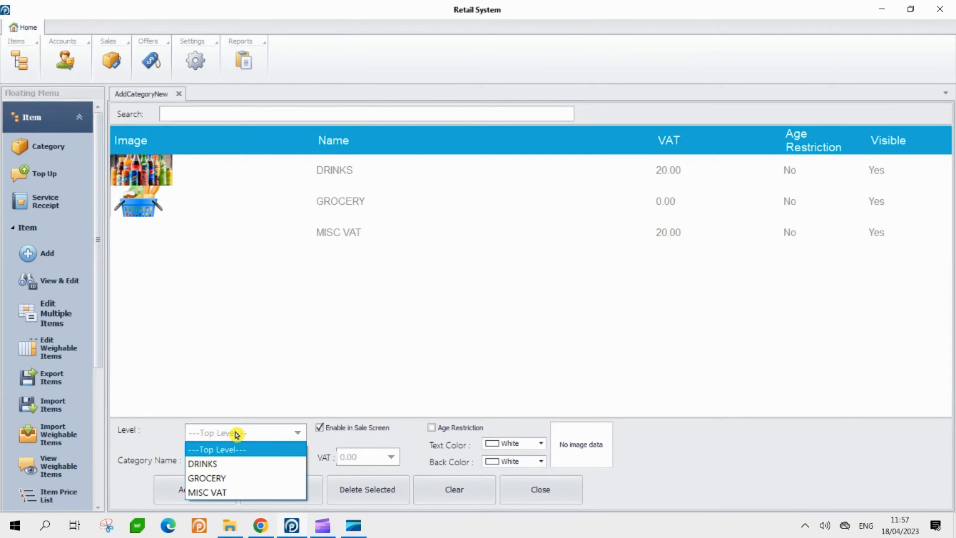
left_click(227, 451)
left_click(207, 461)
type("VEGETABLES")
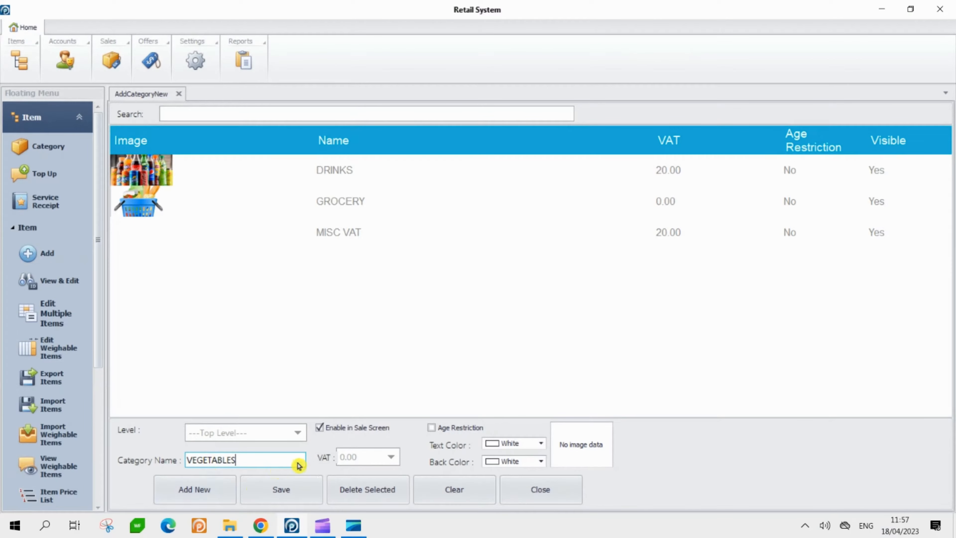
left_click(373, 456)
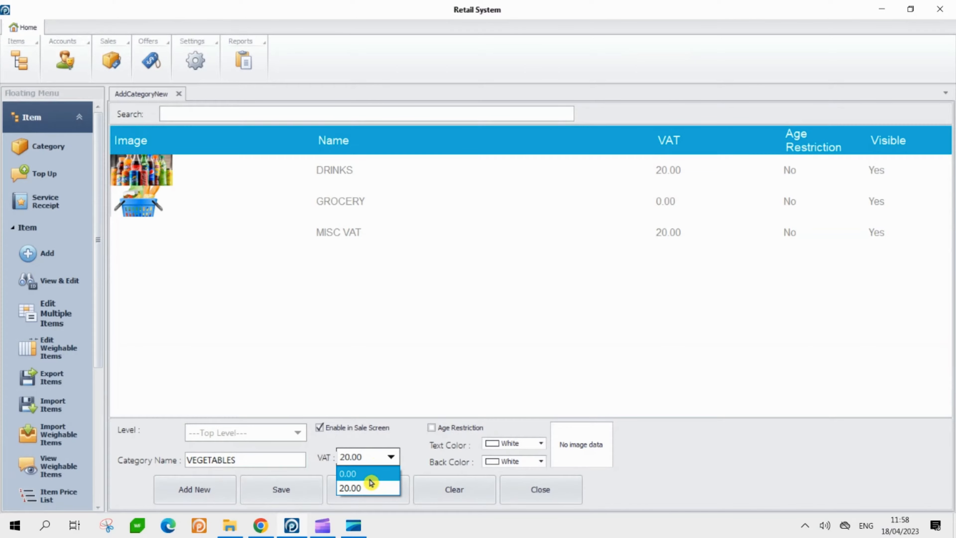
left_click(363, 476)
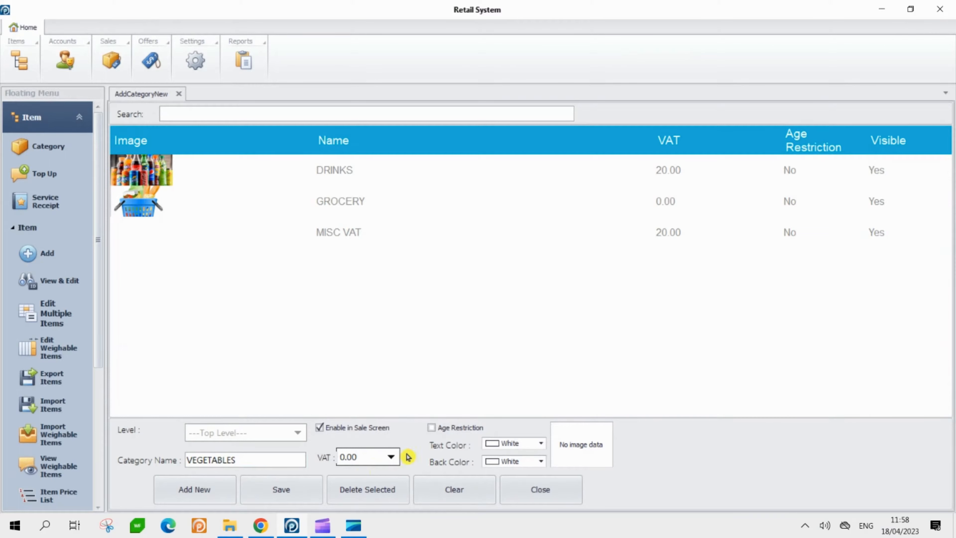
Set the VEGETABLES category's text color to Black and its back color to Red.
left_click(495, 446)
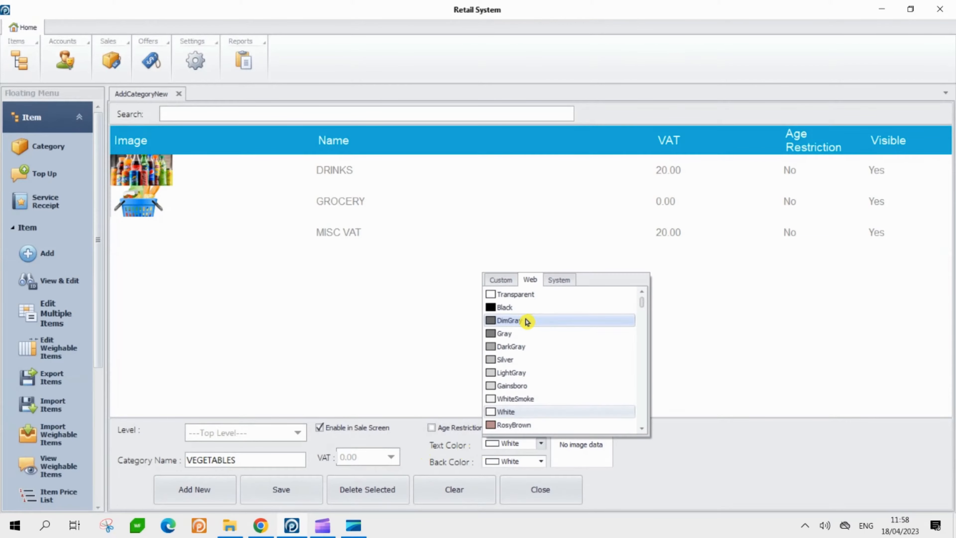
left_click(519, 309)
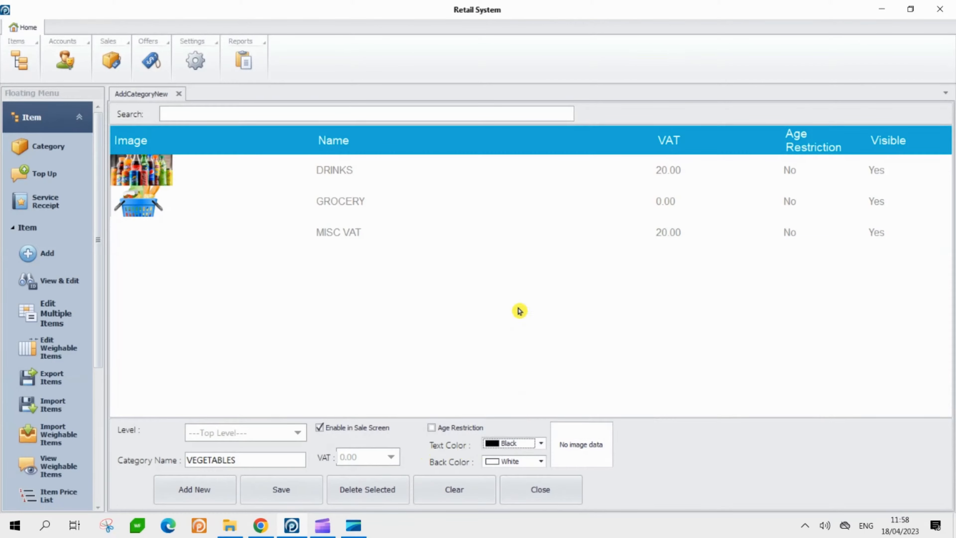
left_click(513, 462)
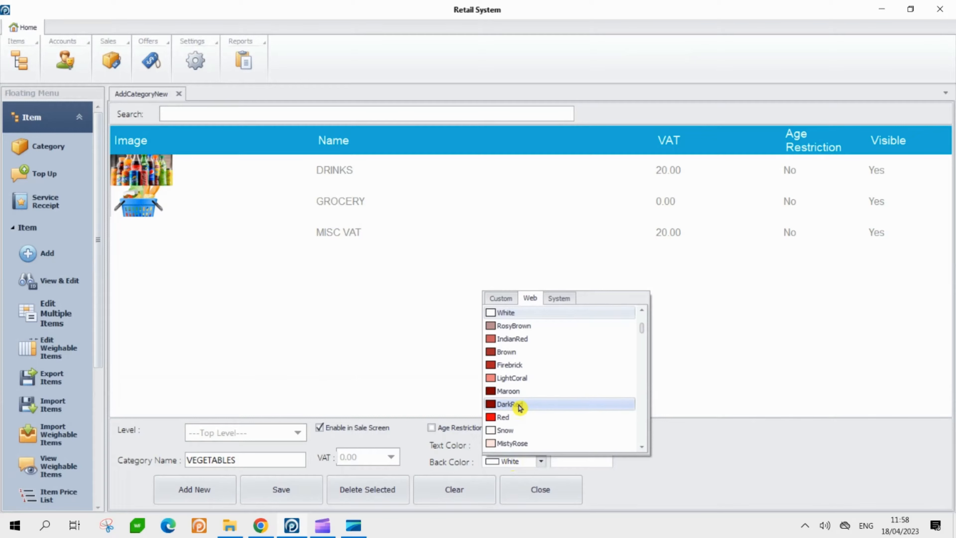
left_click(513, 417)
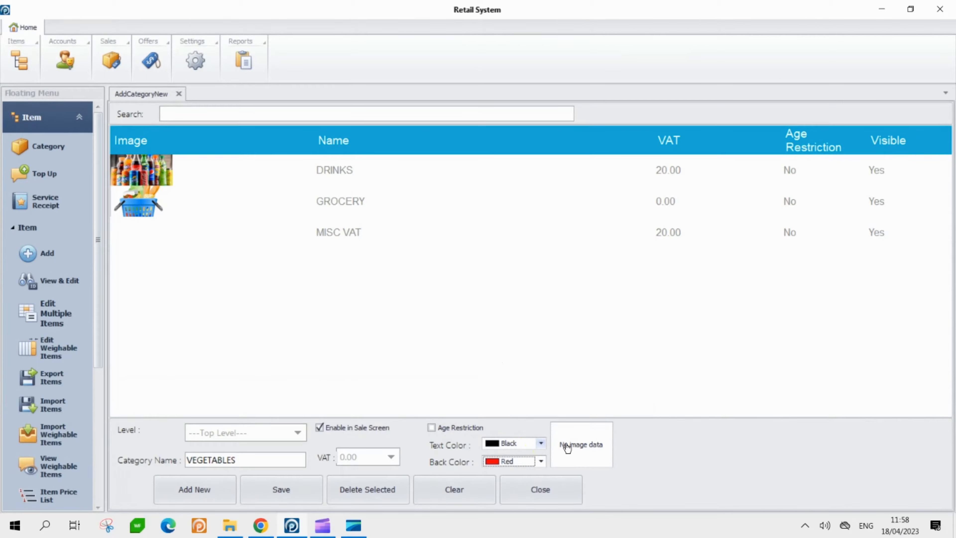
Assign the picture VEGETABLES.jpg to the VEGETABLES category and save the category.
left_click(576, 448)
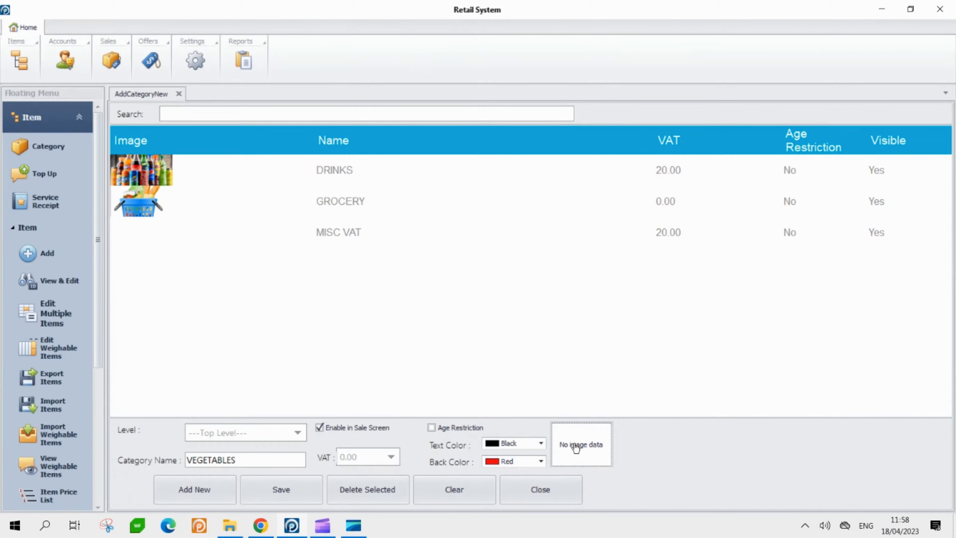
double_click(576, 447)
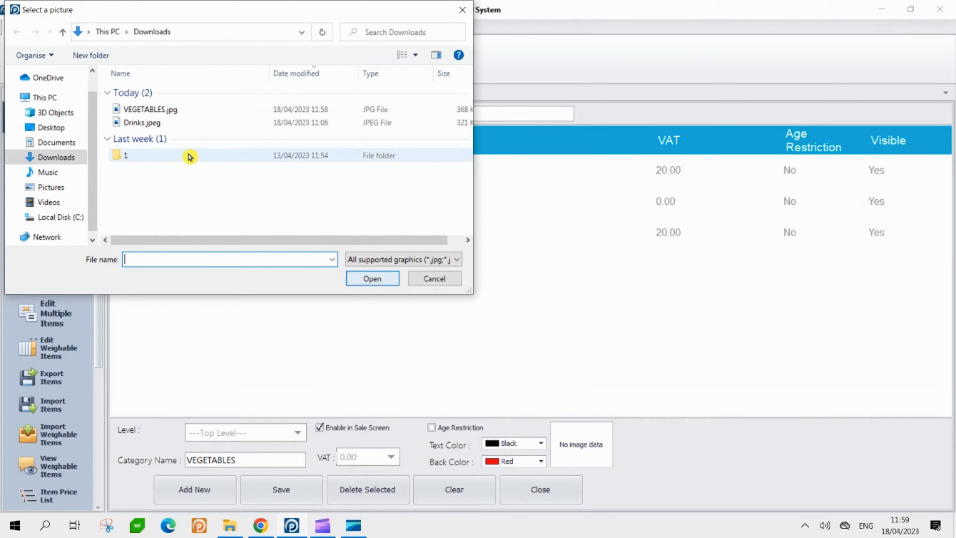
double_click(171, 110)
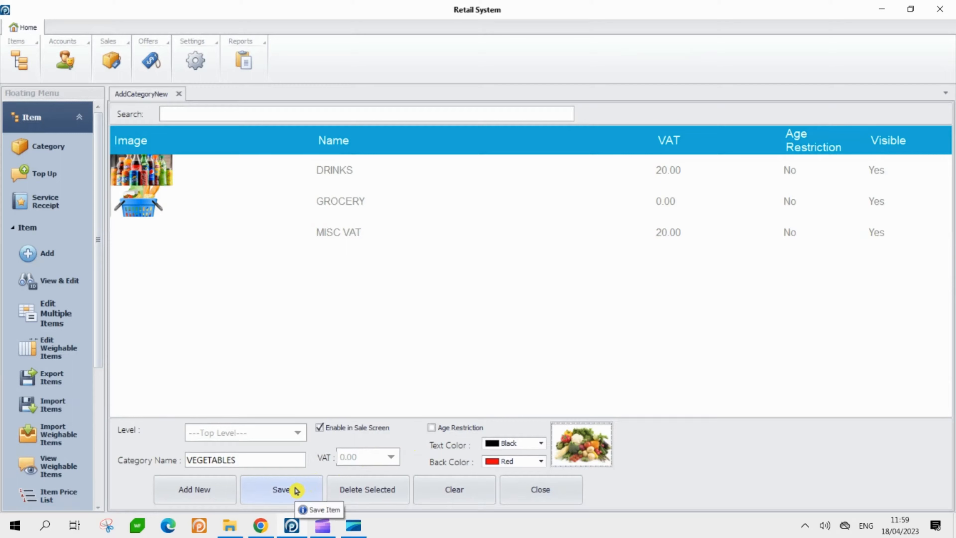
left_click(286, 494)
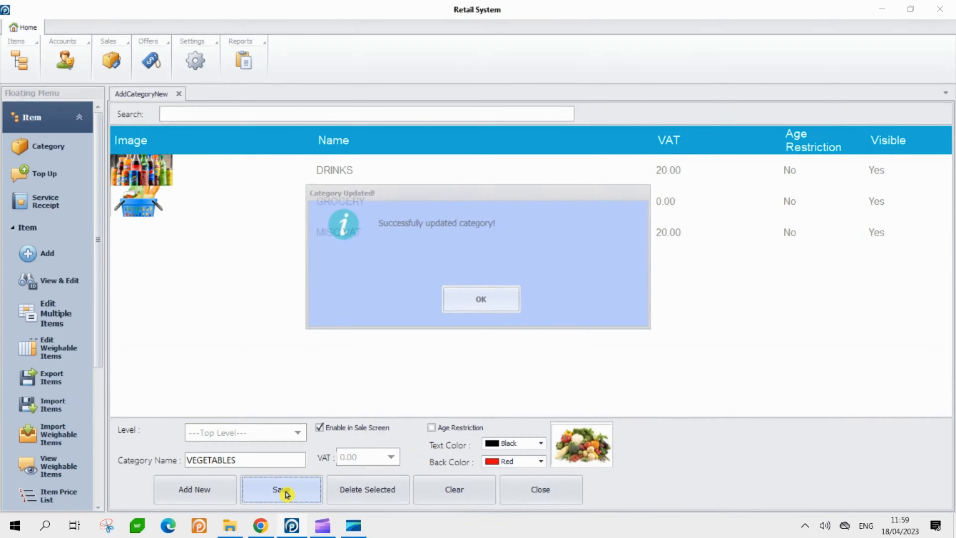
left_click(467, 301)
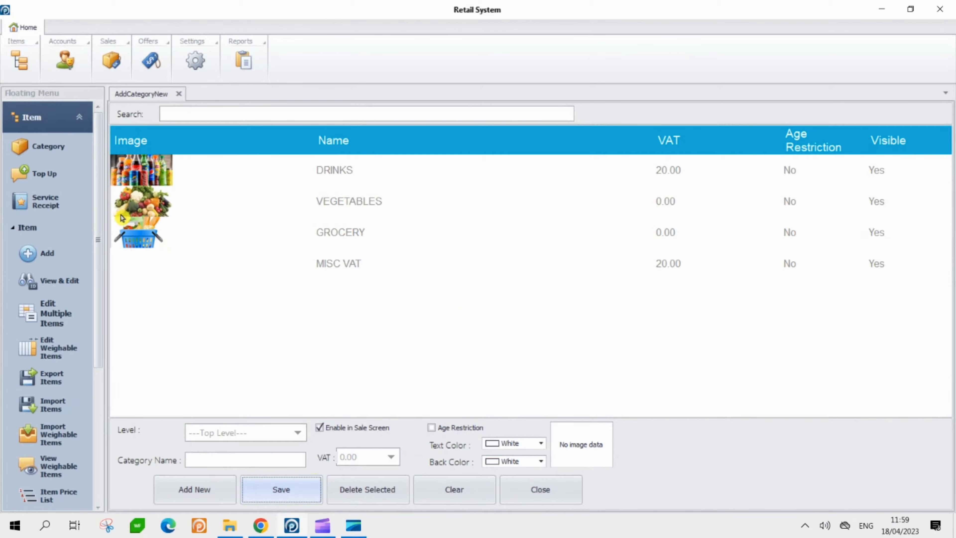
Check the VEGETABLES category among the Non VAT categories on the sales screen, and return to the back office.
left_click(111, 62)
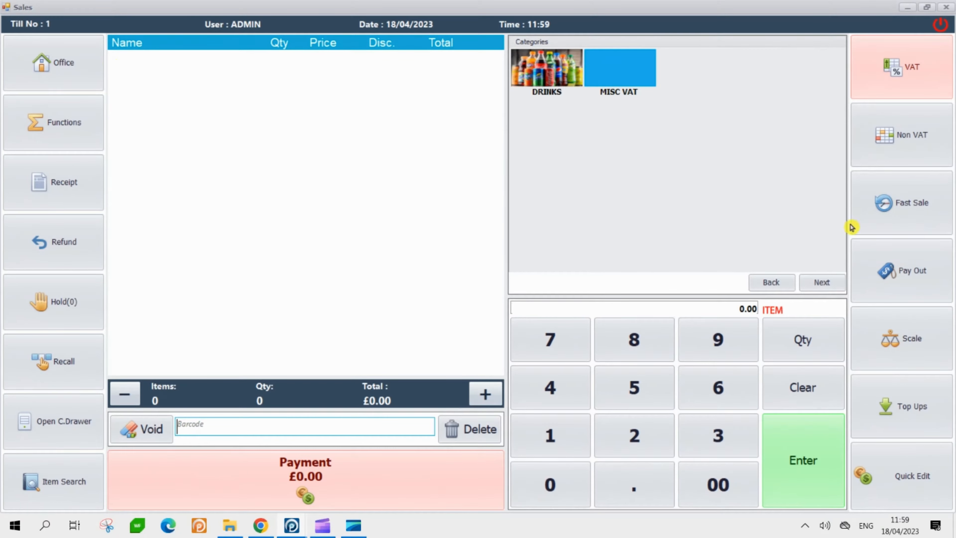
left_click(898, 143)
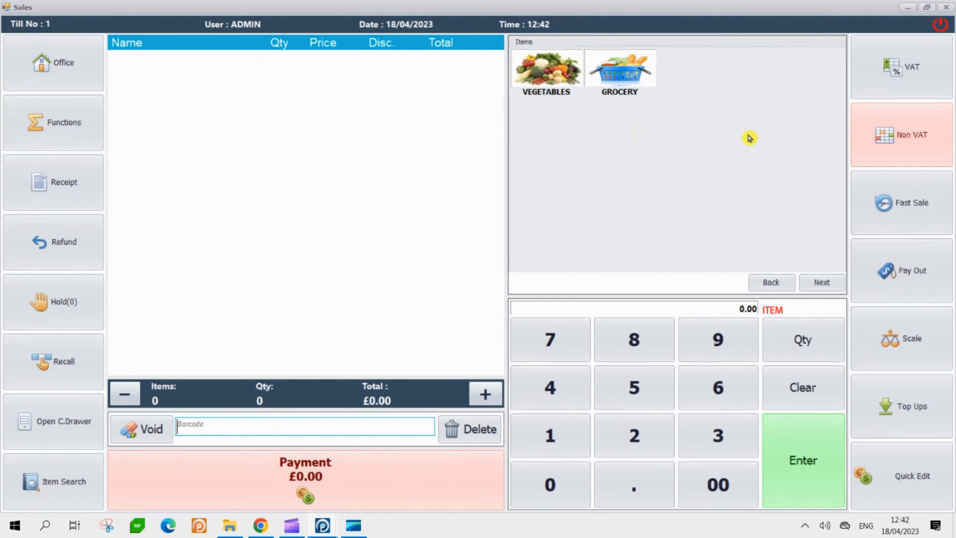
left_click(888, 87)
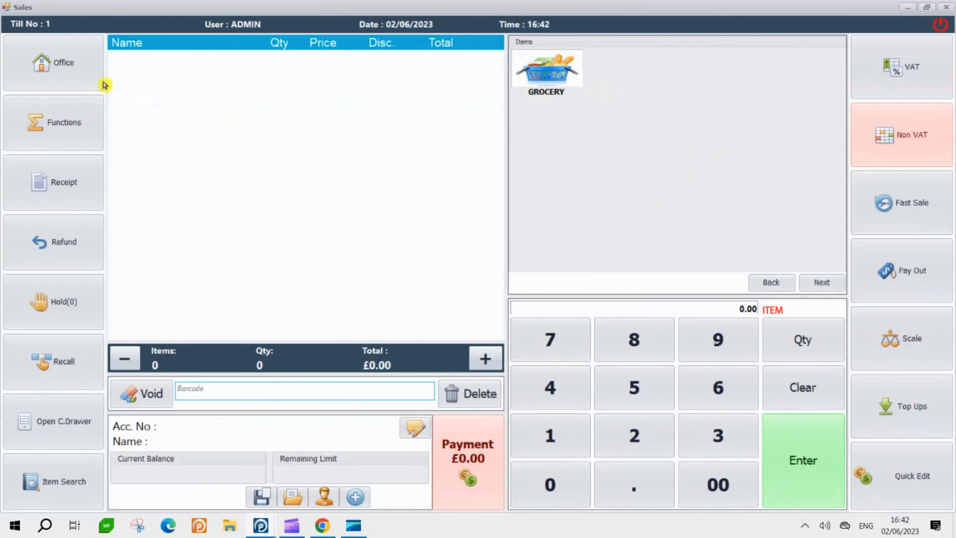
left_click(102, 74)
left_click(455, 302)
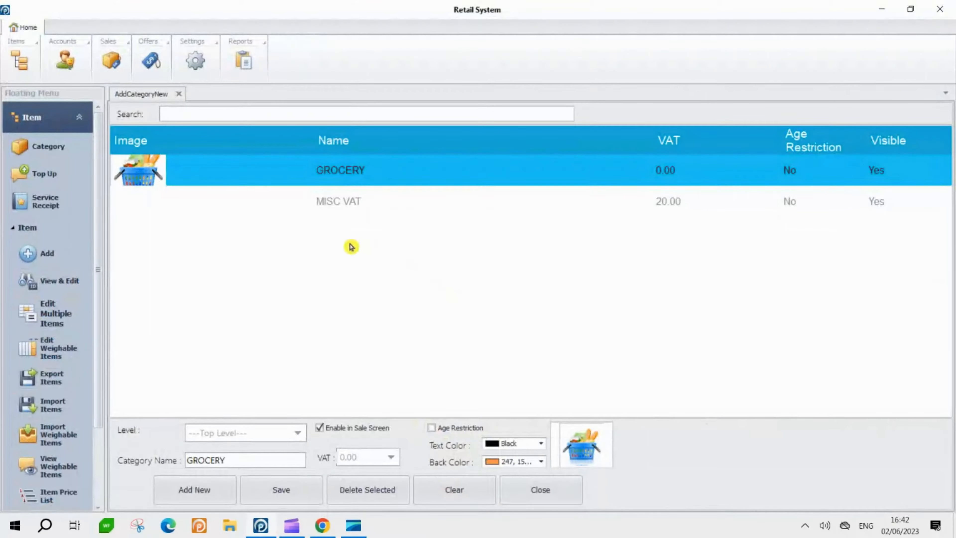
Disable the GROCERY category in the sale screen and save the change.
left_click(23, 69)
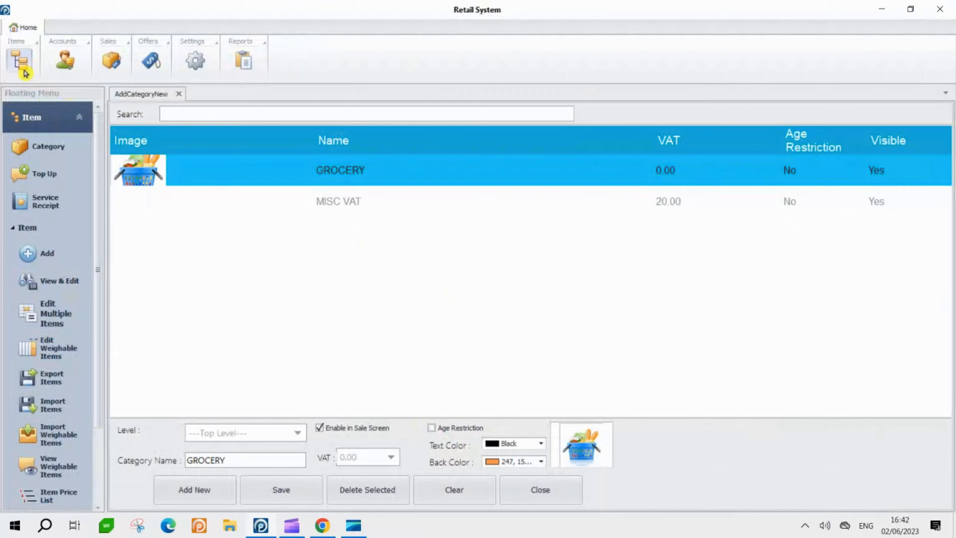
left_click(55, 145)
left_click(326, 176)
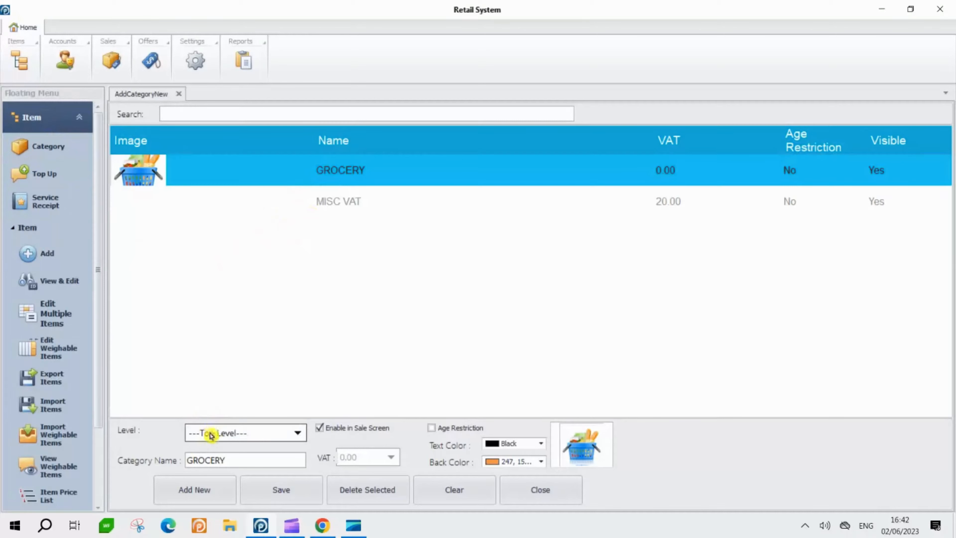
left_click(321, 429)
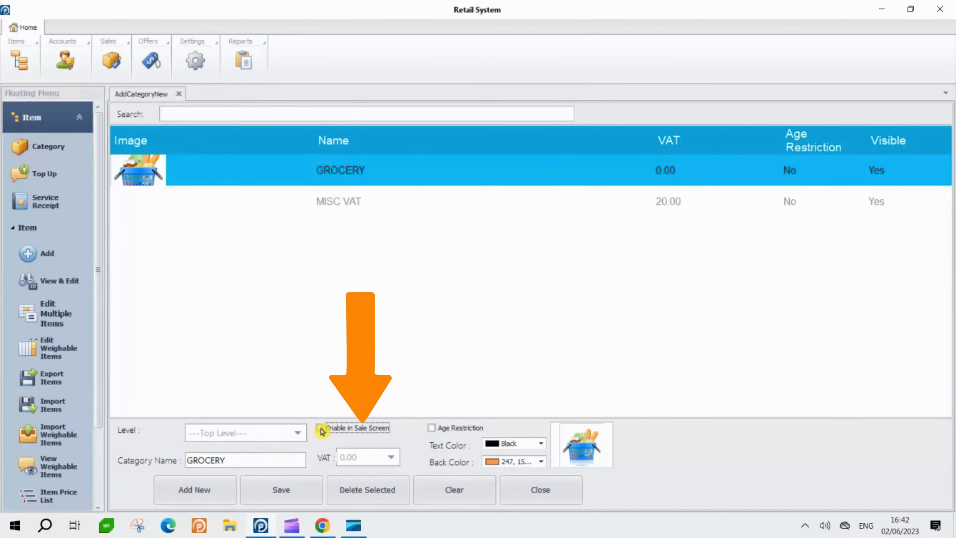
left_click(293, 493)
left_click(479, 299)
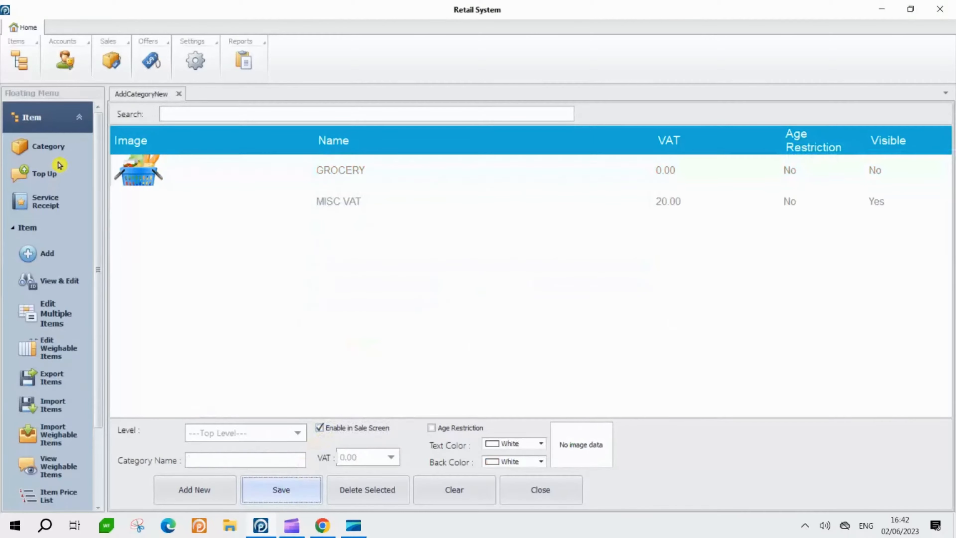
Check the Non VAT categories on the sales screen for the hidden GROCERY category, and return to the back office.
left_click(126, 64)
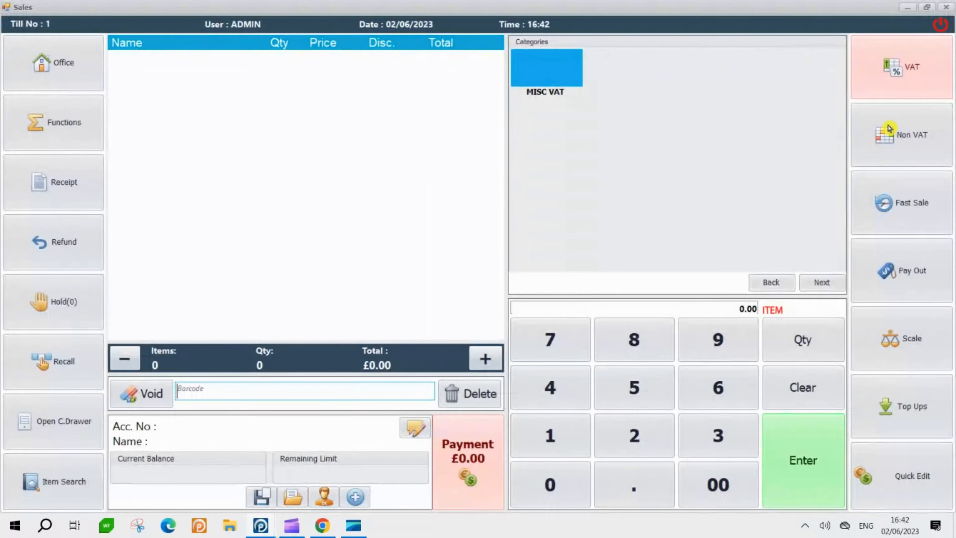
left_click(889, 129)
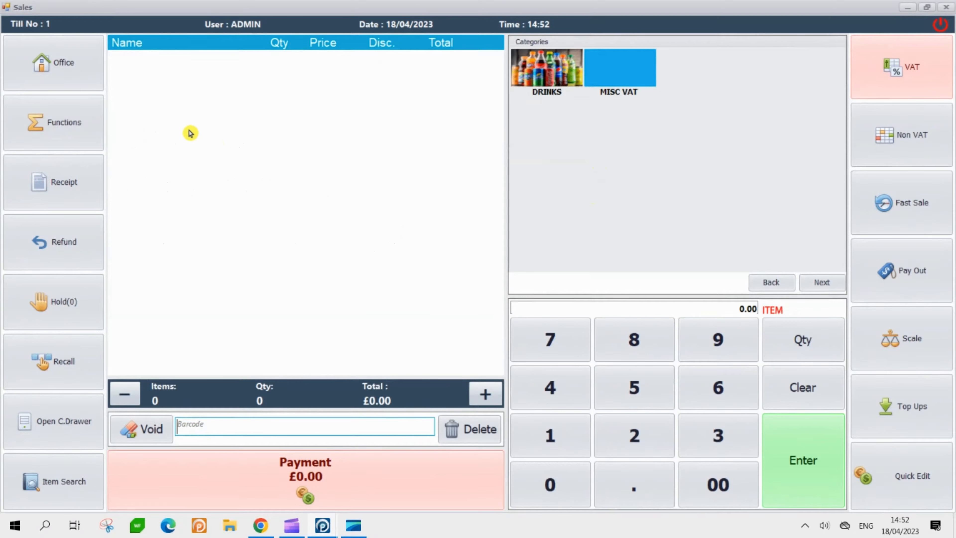
left_click(73, 78)
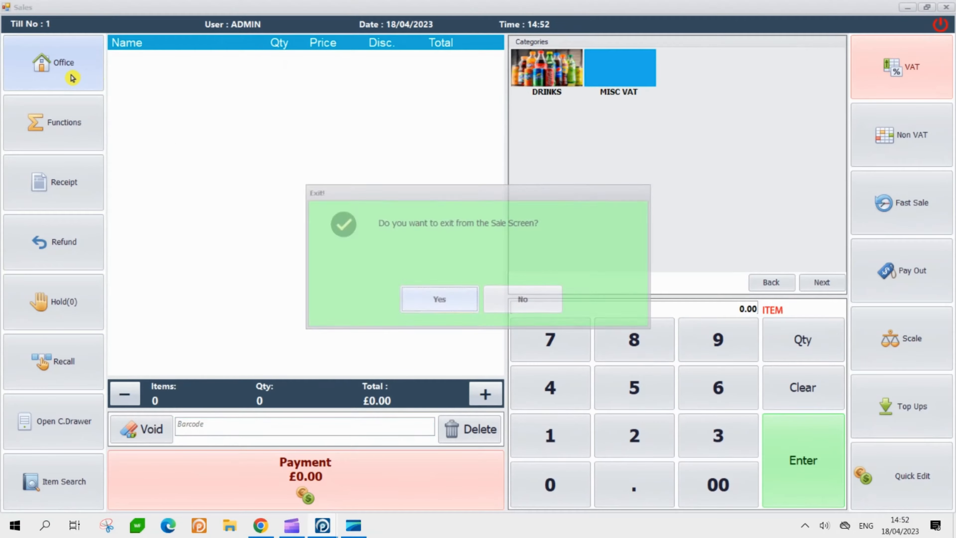
left_click(433, 296)
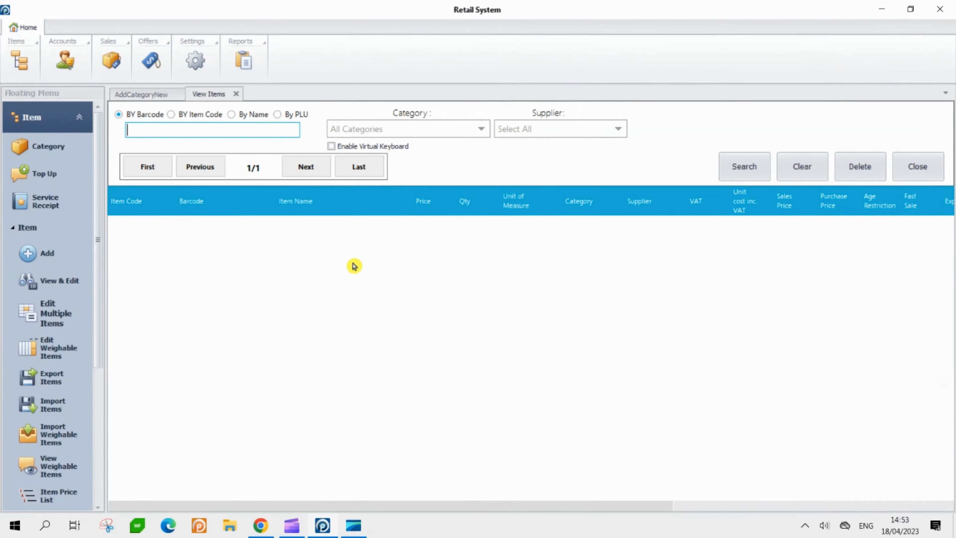
Rename the DRINKS item category to SOFT DRINKS and save it.
left_click(59, 152)
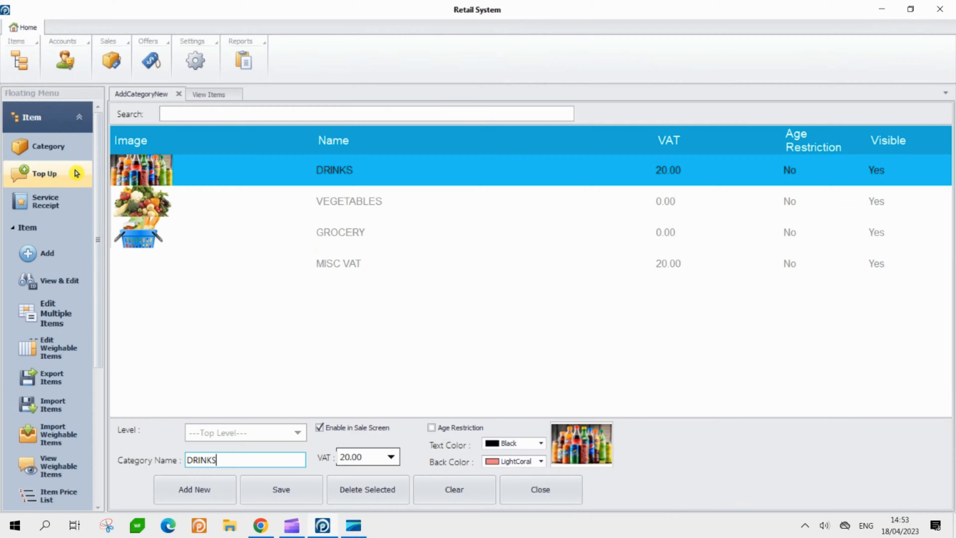
left_click(160, 209)
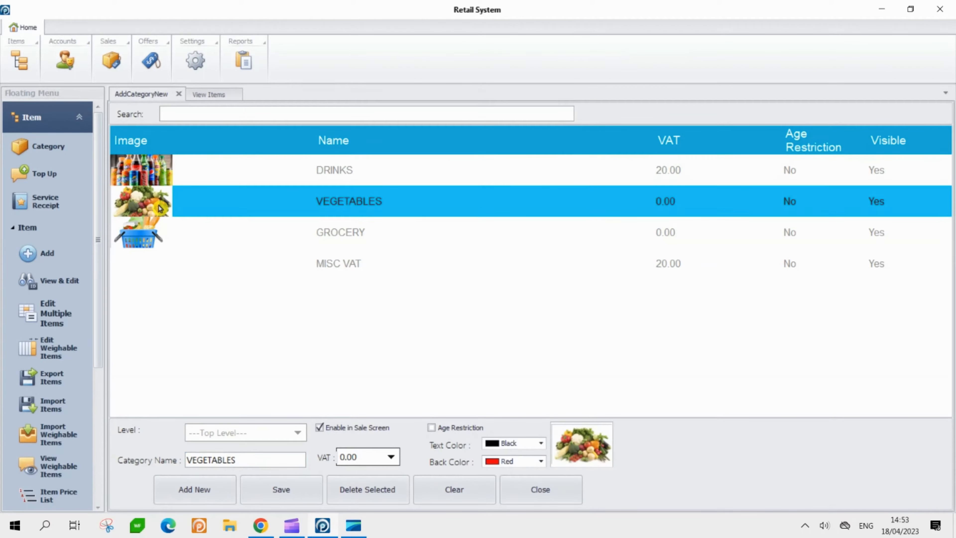
left_click(184, 176)
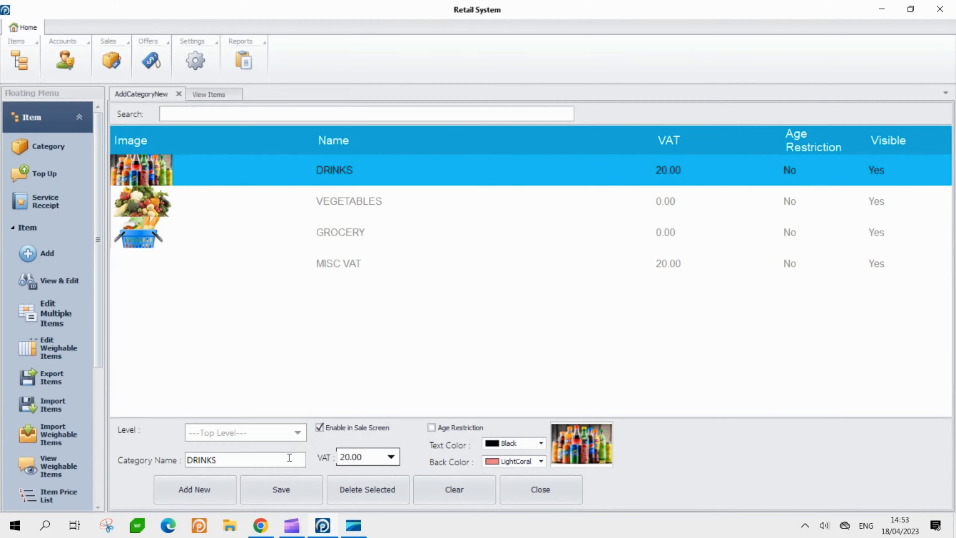
left_click(189, 461)
type("SOFT")
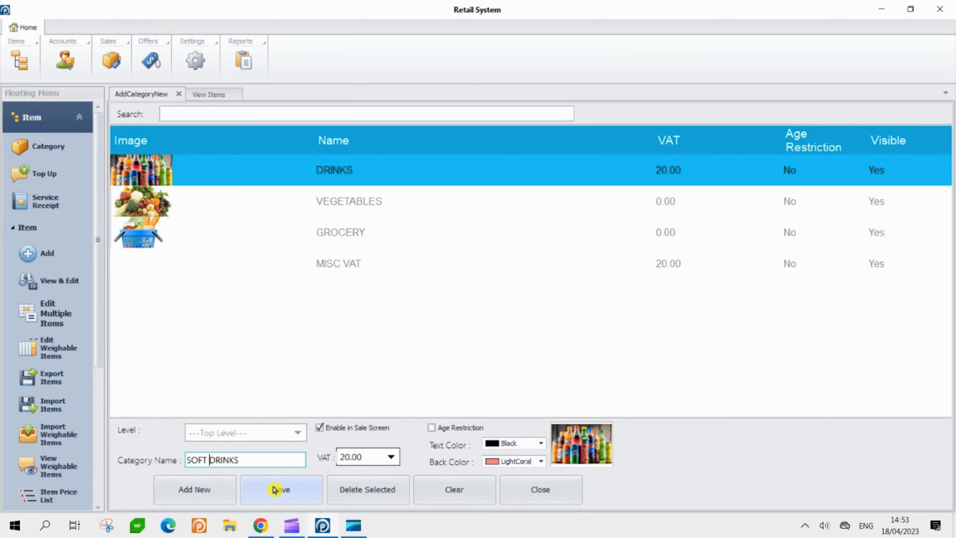
left_click(275, 490)
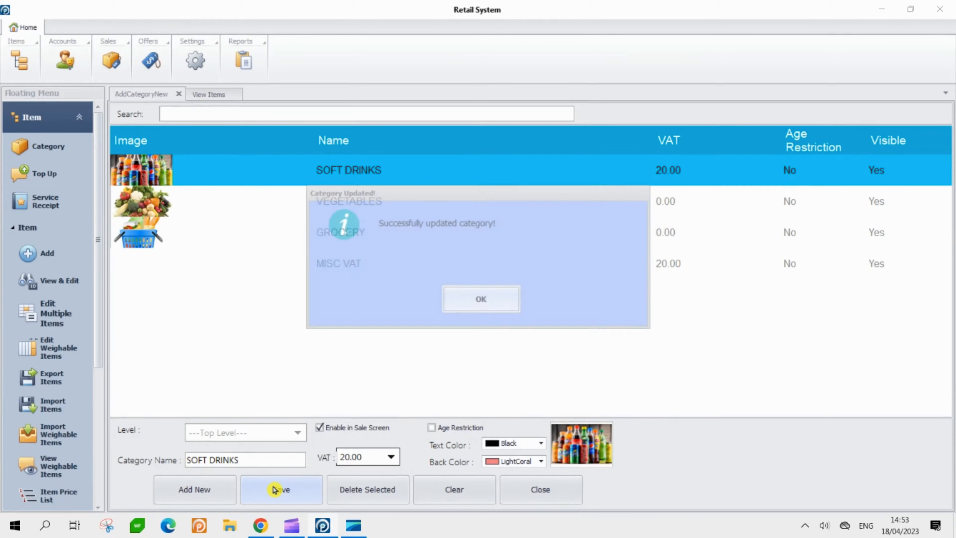
left_click(468, 303)
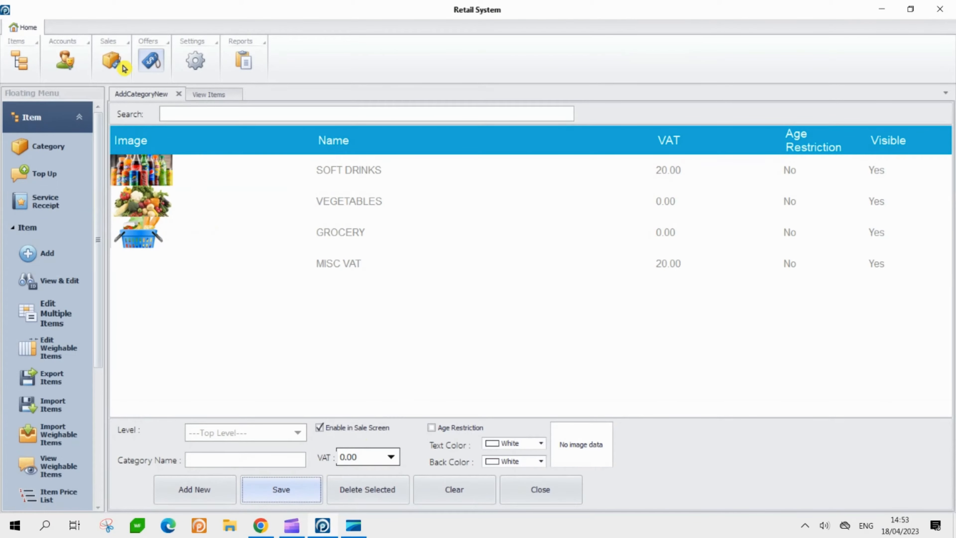
Check the renamed SOFT DRINKS category on the sales screen, and return to the back office.
left_click(111, 61)
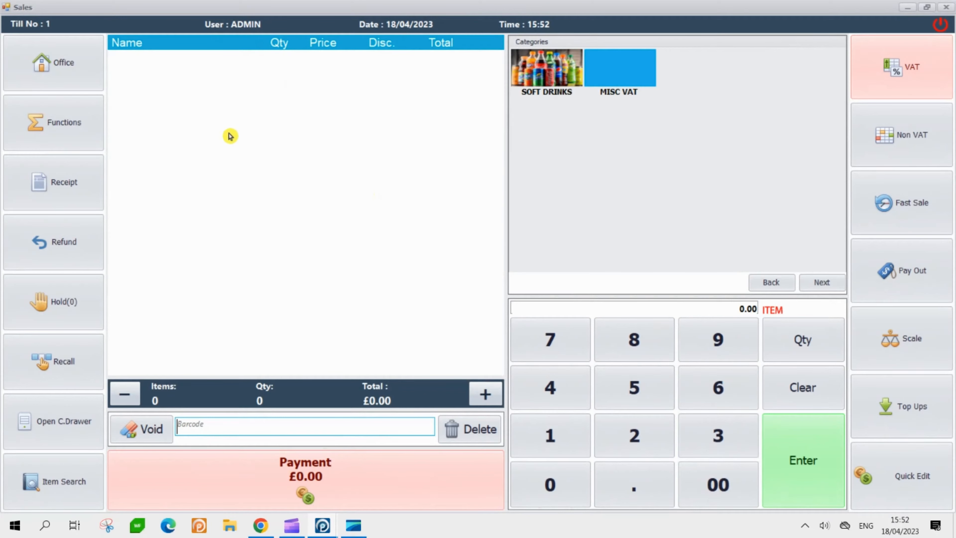
left_click(77, 73)
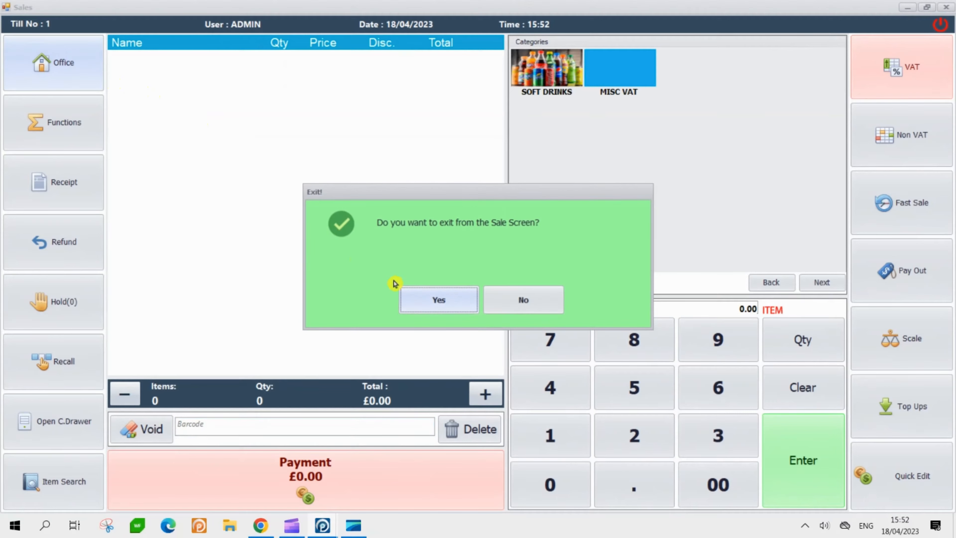
left_click(433, 301)
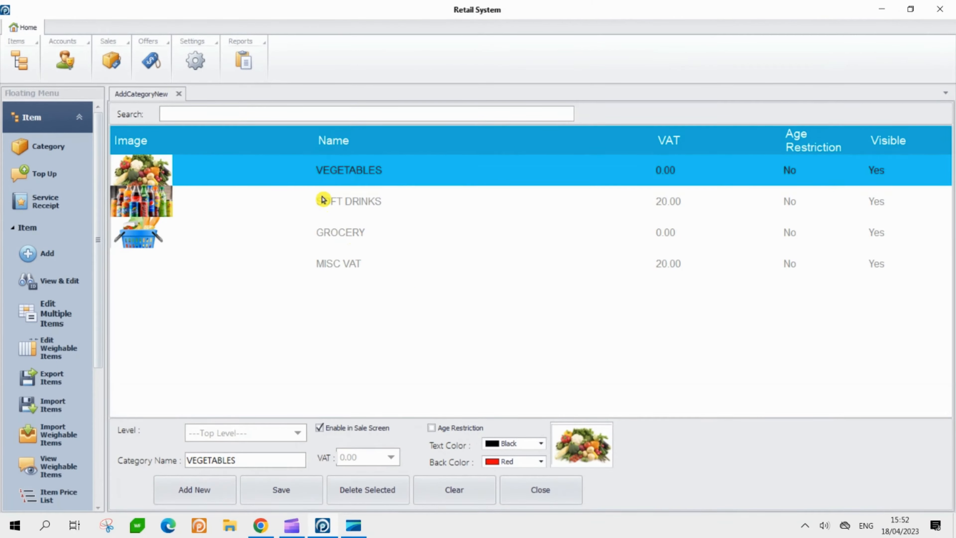
Delete the SOFT DRINKS category from the category list.
left_click(336, 201)
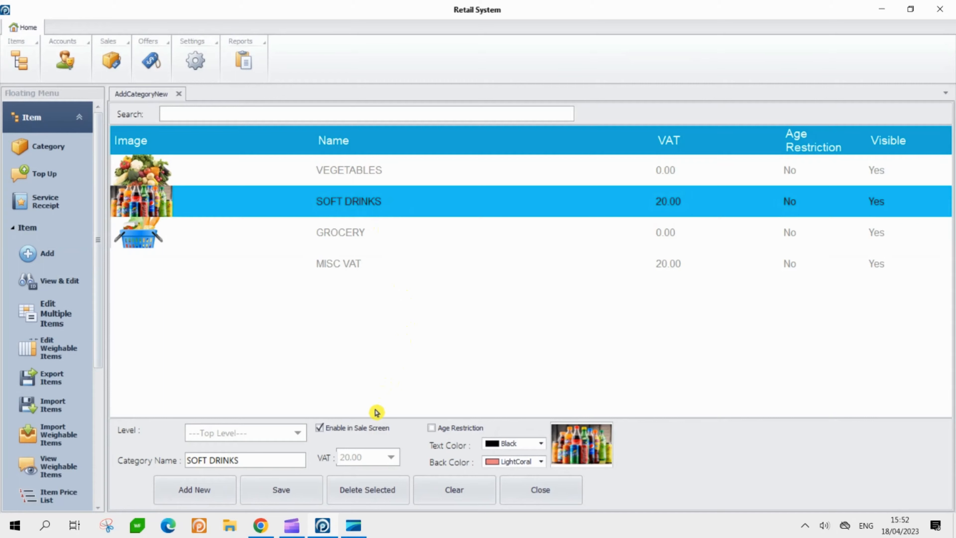
left_click(366, 490)
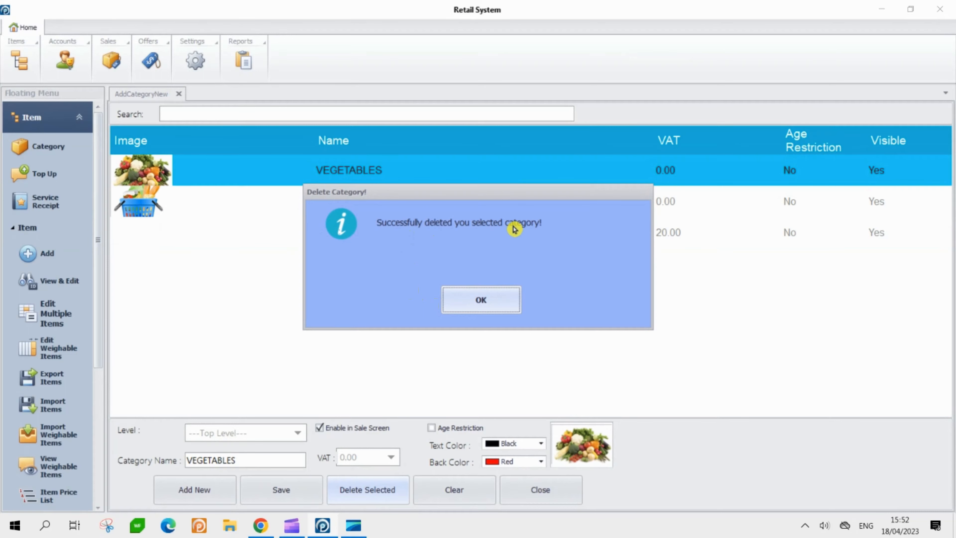
left_click(472, 302)
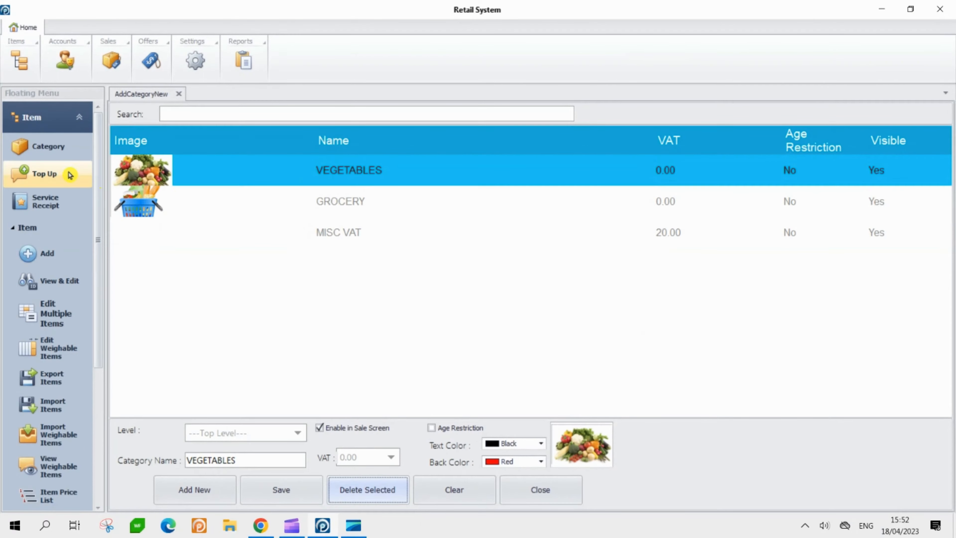
Open the sales screen to check its categories for the deleted SOFT DRINKS category.
left_click(103, 64)
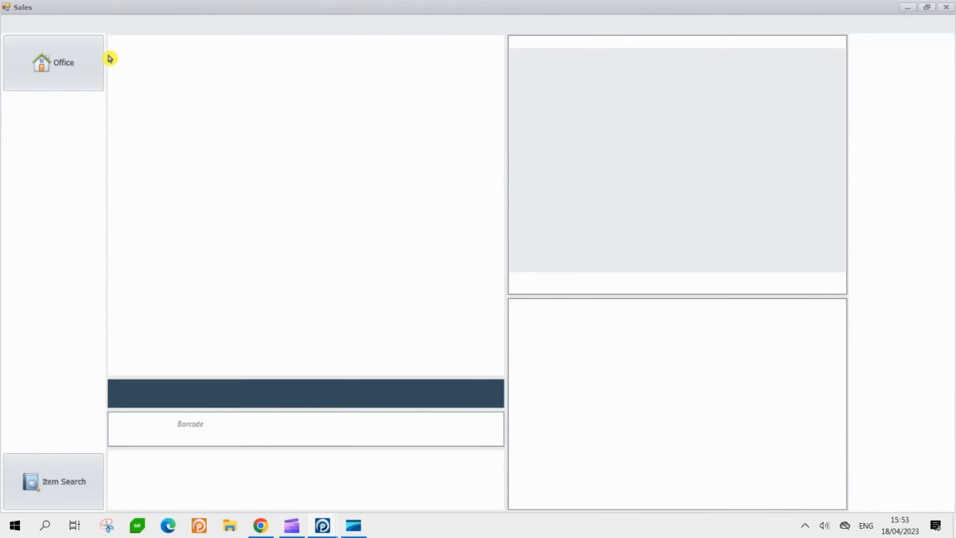